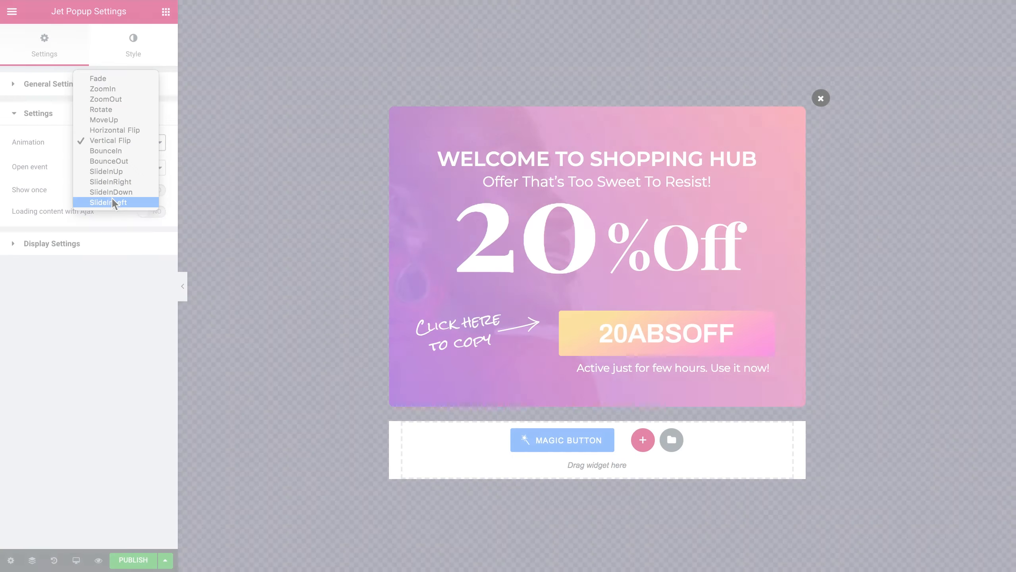
Try several entrance animations in Jet Popup Settings and settle on one.
click(98, 79)
click(119, 141)
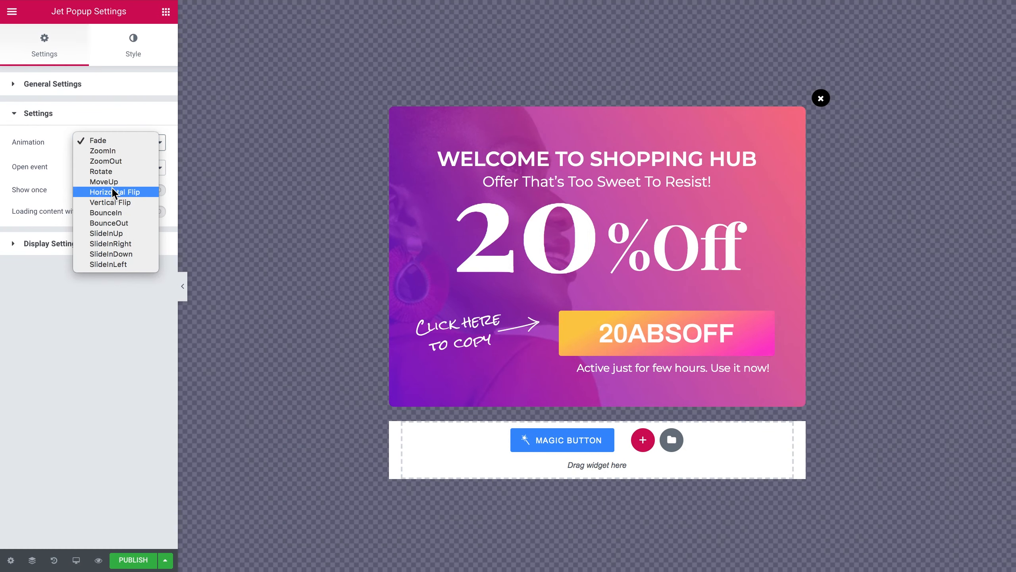
click(111, 192)
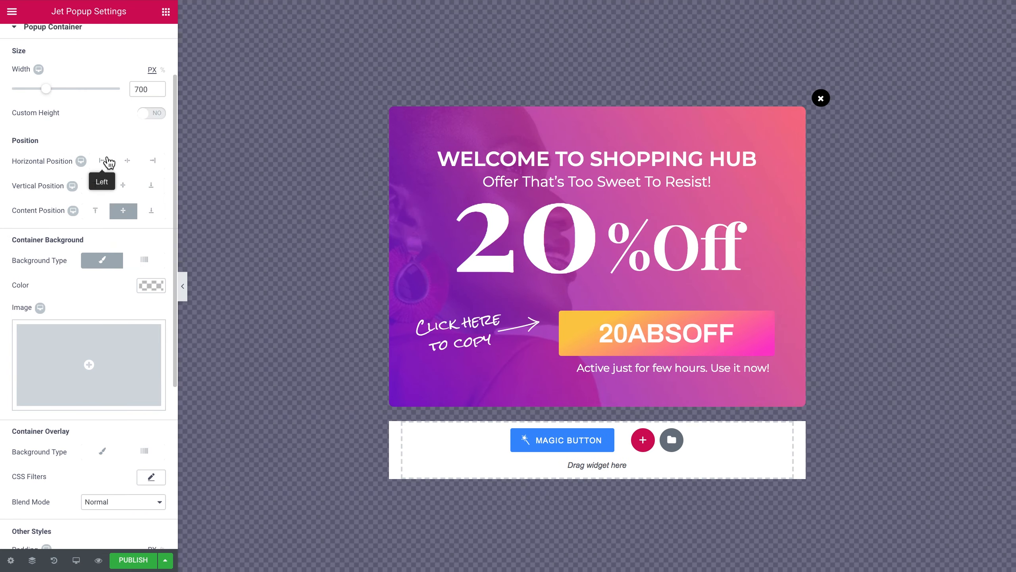
Toggle the popup's horizontal position left, right and back left, then close the homepage preview.
click(109, 163)
click(153, 161)
click(103, 160)
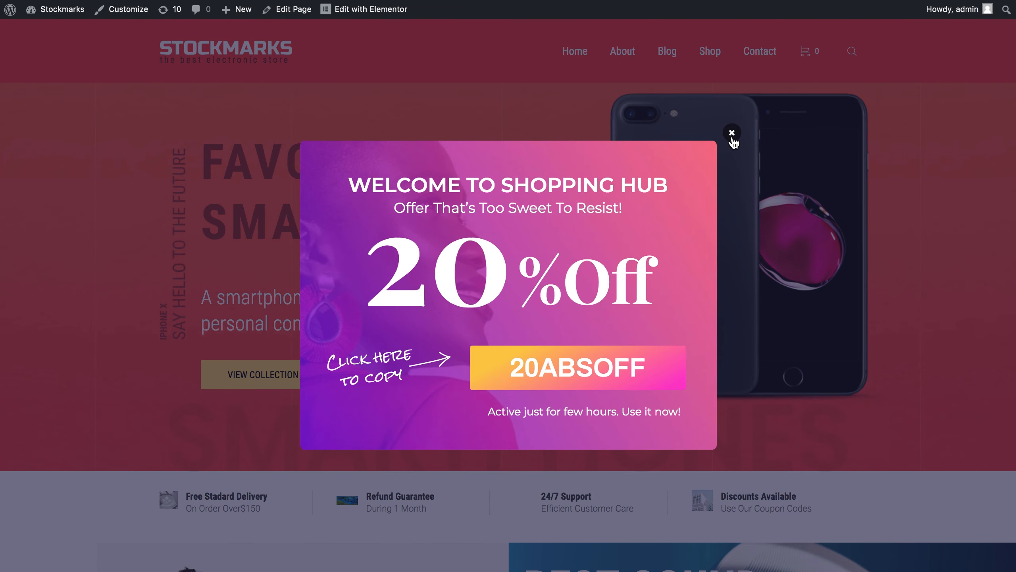
click(732, 134)
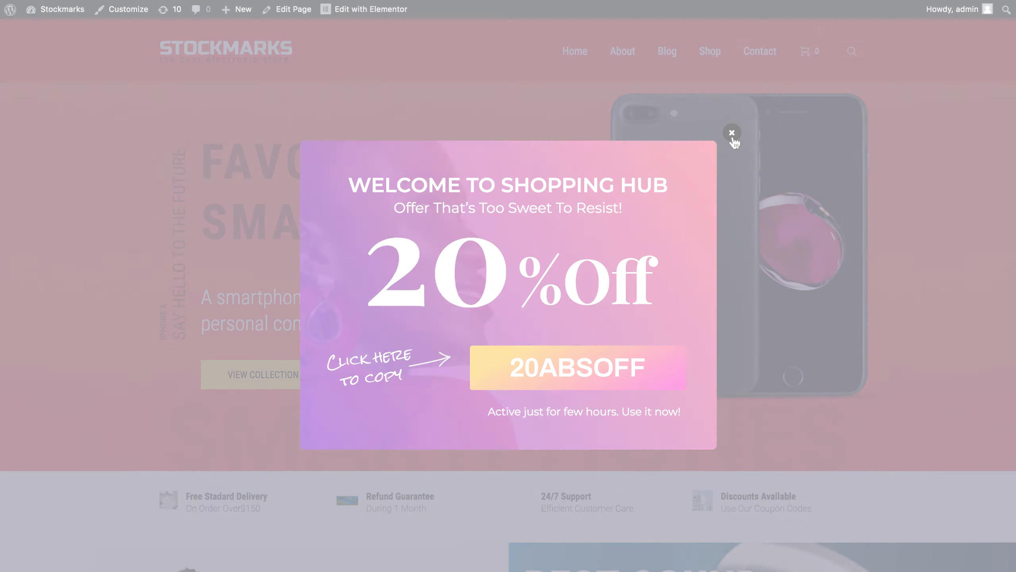
scroll(338, 229, up, 5)
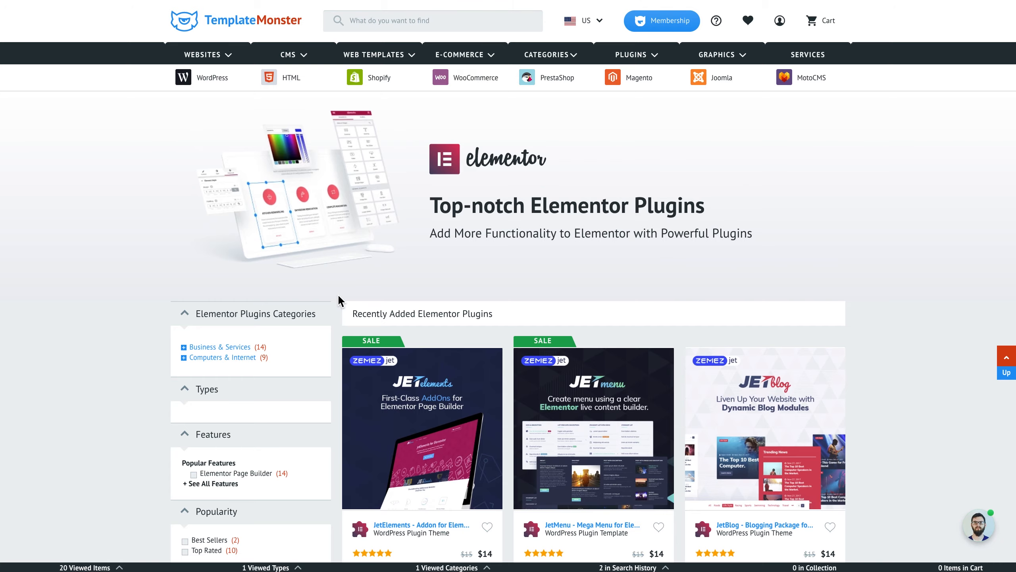
scroll(337, 293, down, 2)
scroll(340, 299, down, 2)
scroll(341, 299, down, 1)
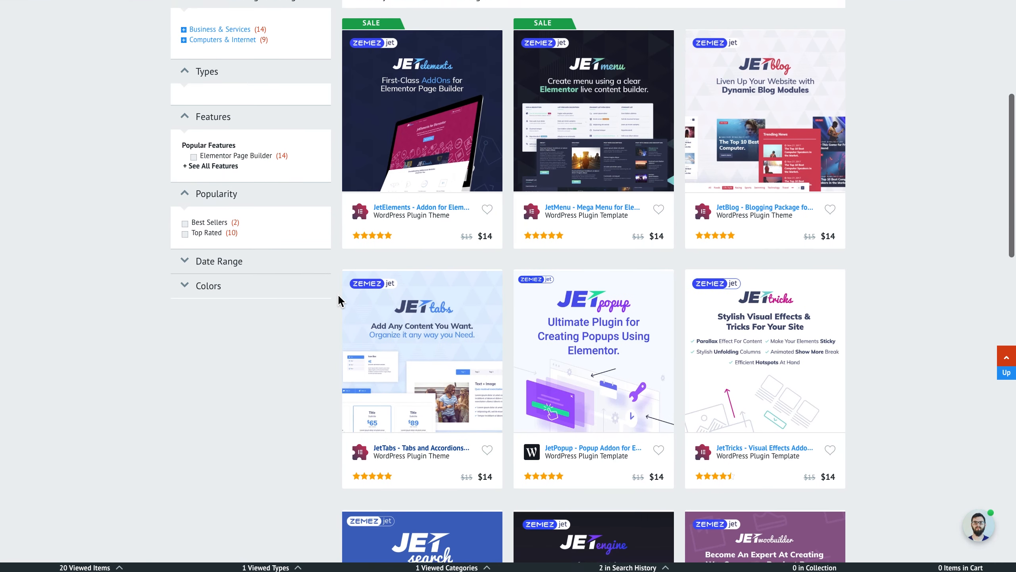
Open the JetPopup product page from the Elementor plugins listing via View Details.
click(556, 376)
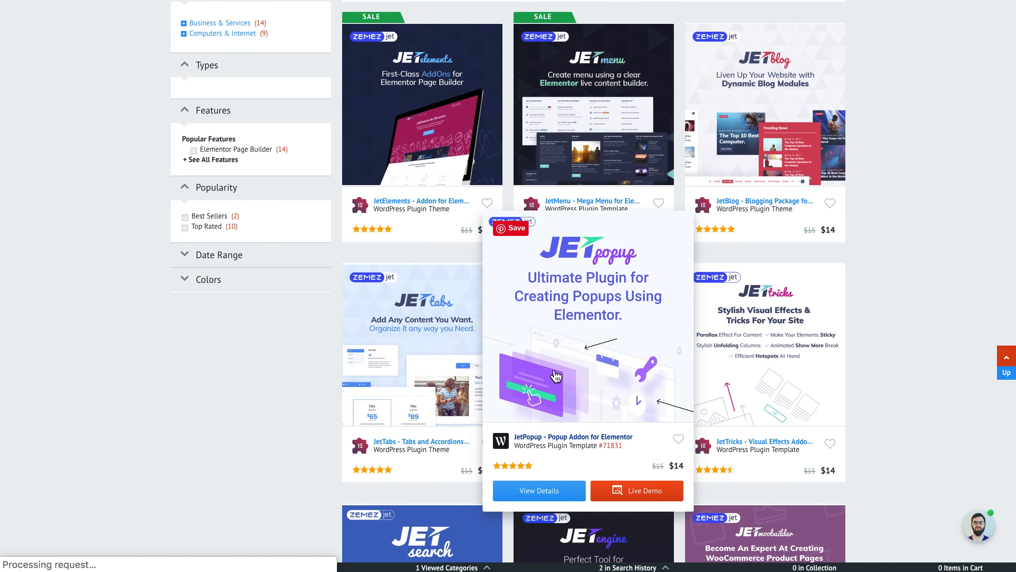
scroll(391, 331, down, 3)
scroll(391, 331, down, 2)
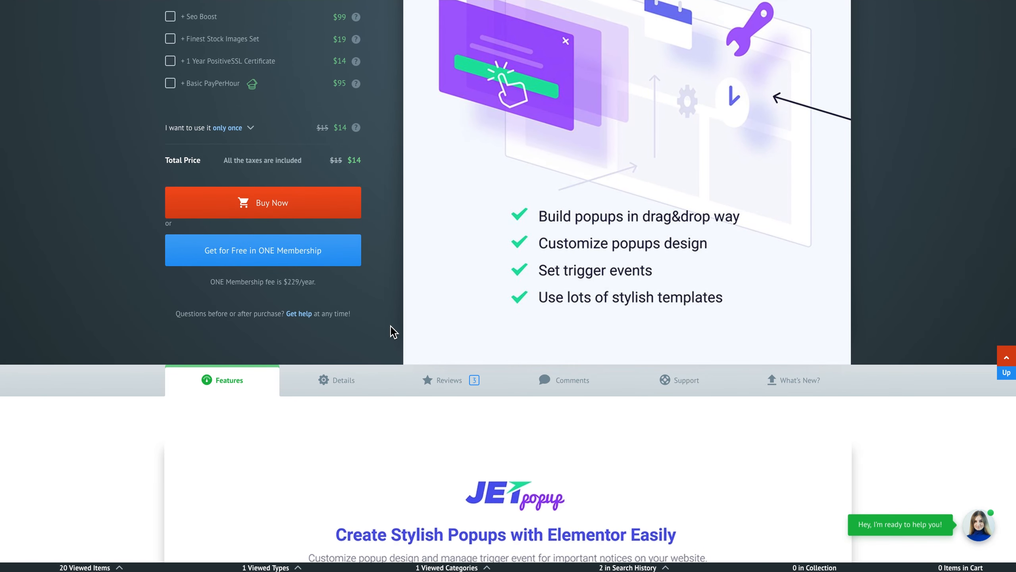
scroll(391, 331, down, 3)
scroll(390, 331, down, 3)
scroll(391, 331, down, 3)
scroll(391, 331, down, 2)
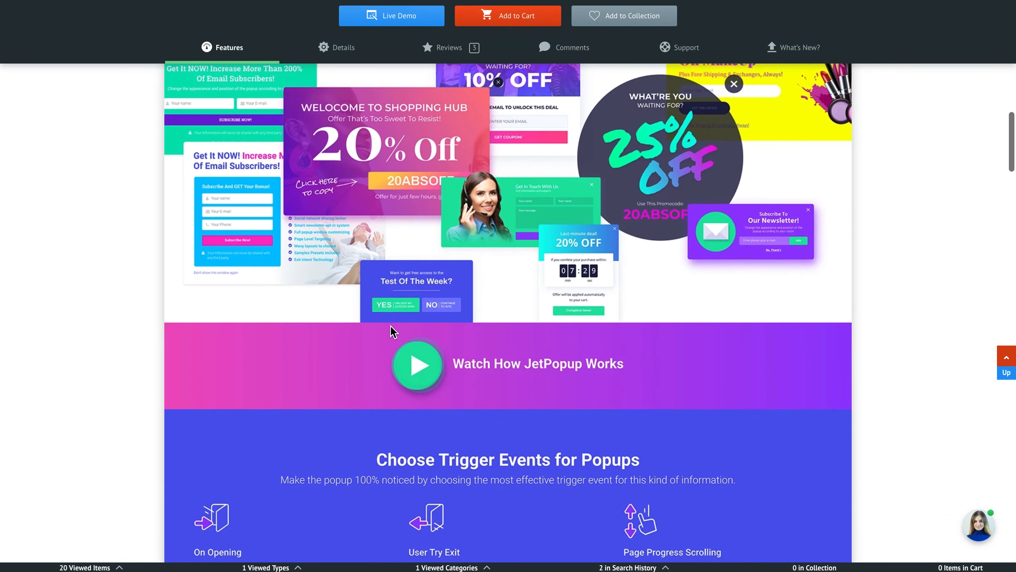
scroll(391, 330, down, 3)
scroll(391, 330, down, 3)
scroll(392, 331, down, 2)
scroll(391, 330, down, 2)
scroll(391, 331, down, 1)
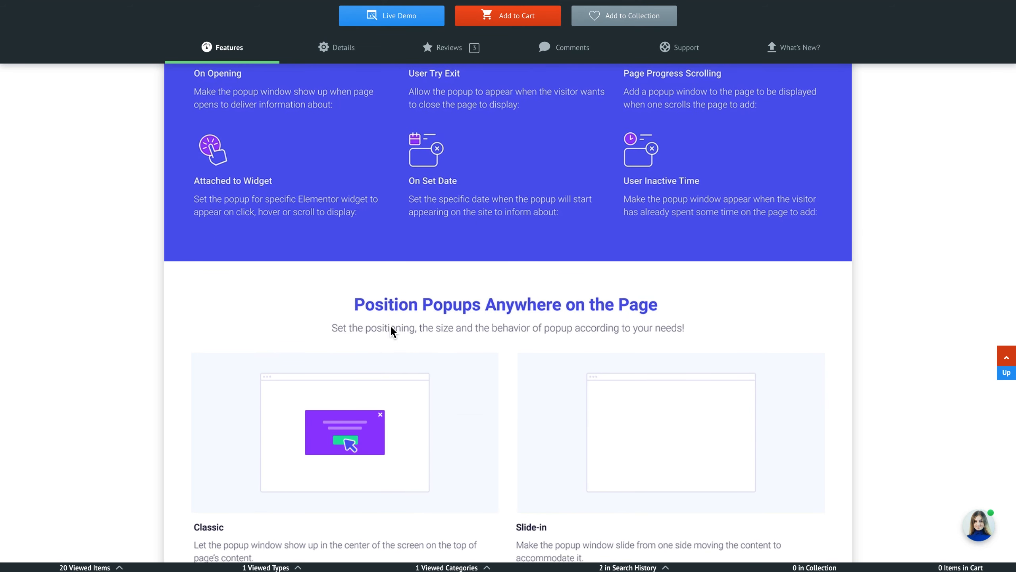
scroll(391, 331, down, 1)
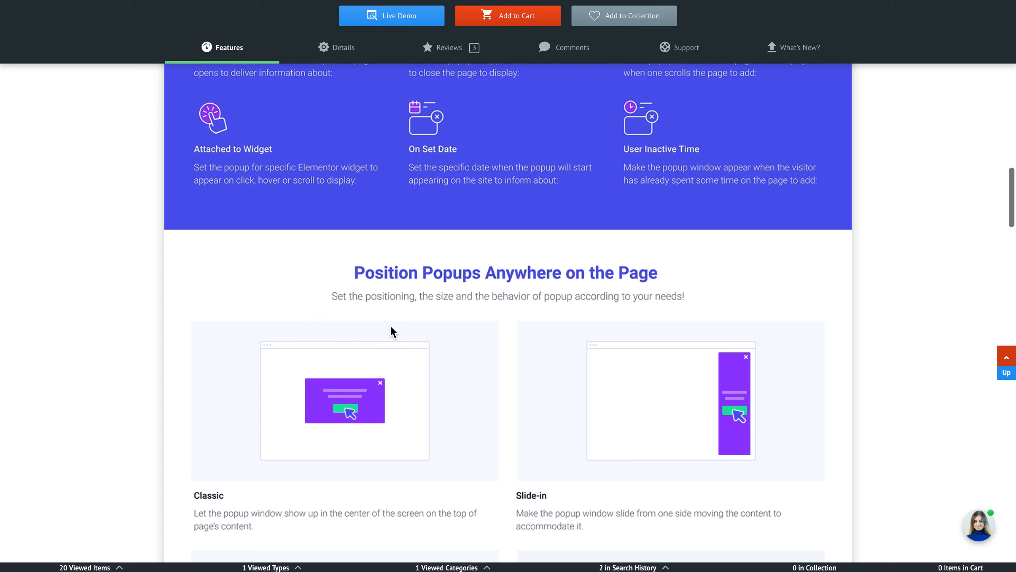
scroll(510, 304, down, 2)
scroll(510, 304, down, 2)
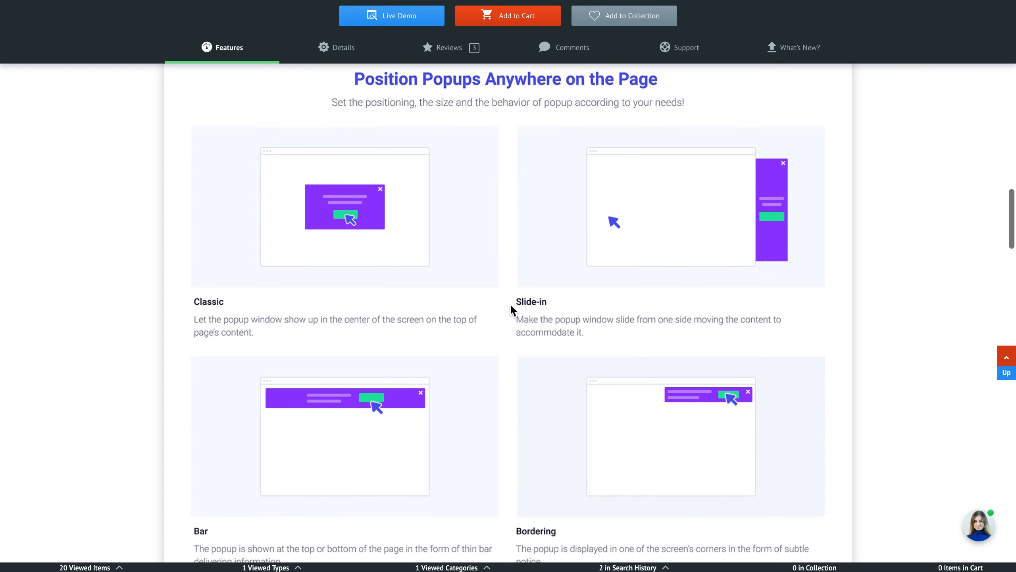
scroll(510, 304, down, 2)
scroll(510, 303, down, 2)
scroll(510, 304, down, 1)
scroll(510, 304, down, 3)
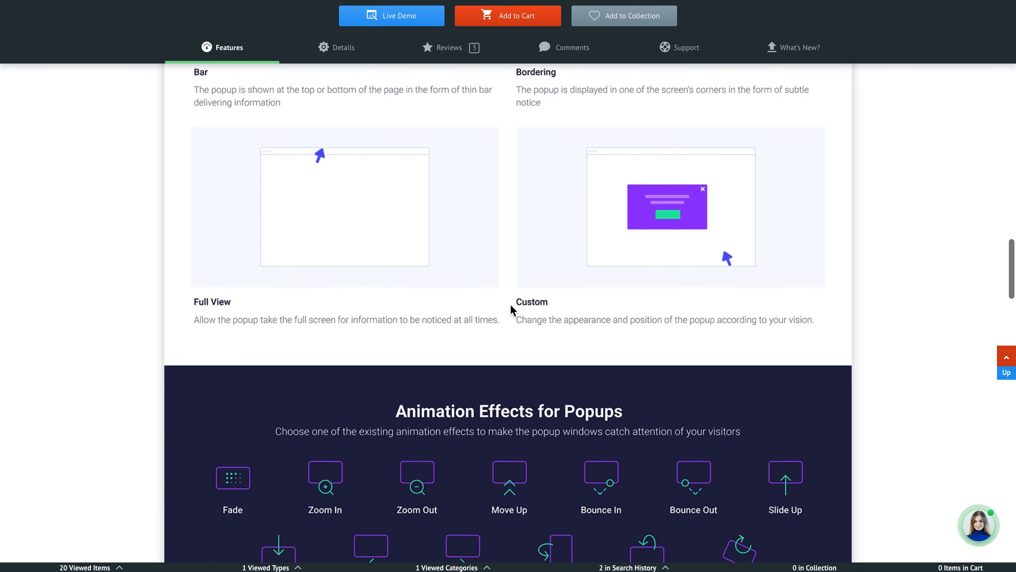
scroll(510, 303, down, 2)
scroll(510, 303, down, 2)
scroll(510, 304, down, 2)
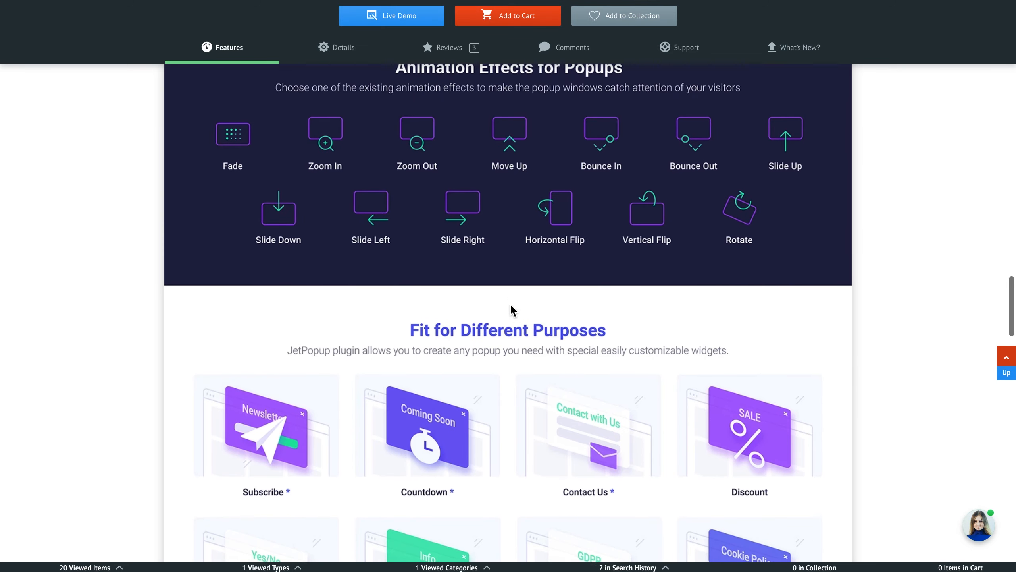
scroll(510, 308, down, 1)
scroll(510, 308, down, 1)
scroll(510, 308, down, 1)
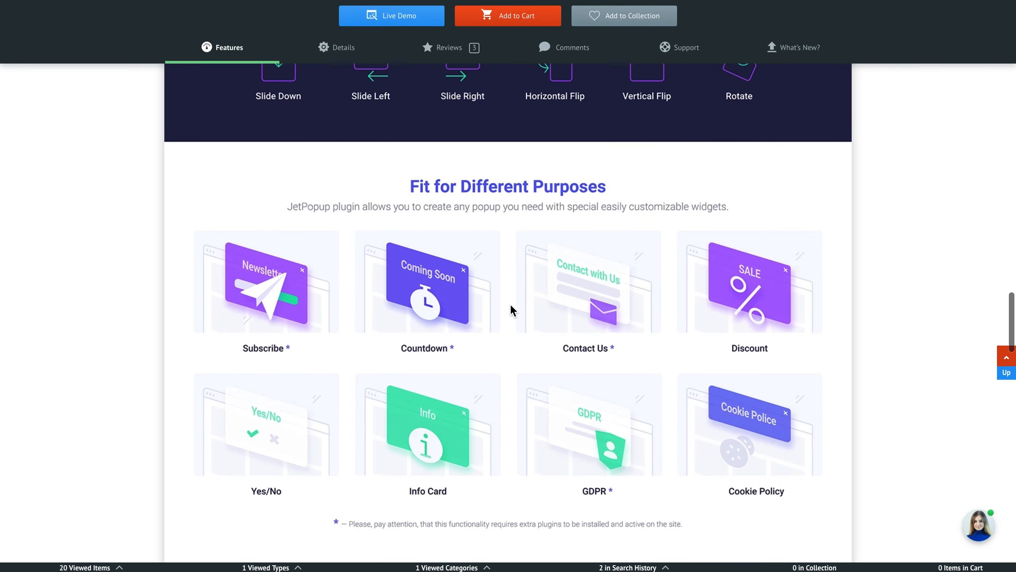
scroll(510, 308, down, 1)
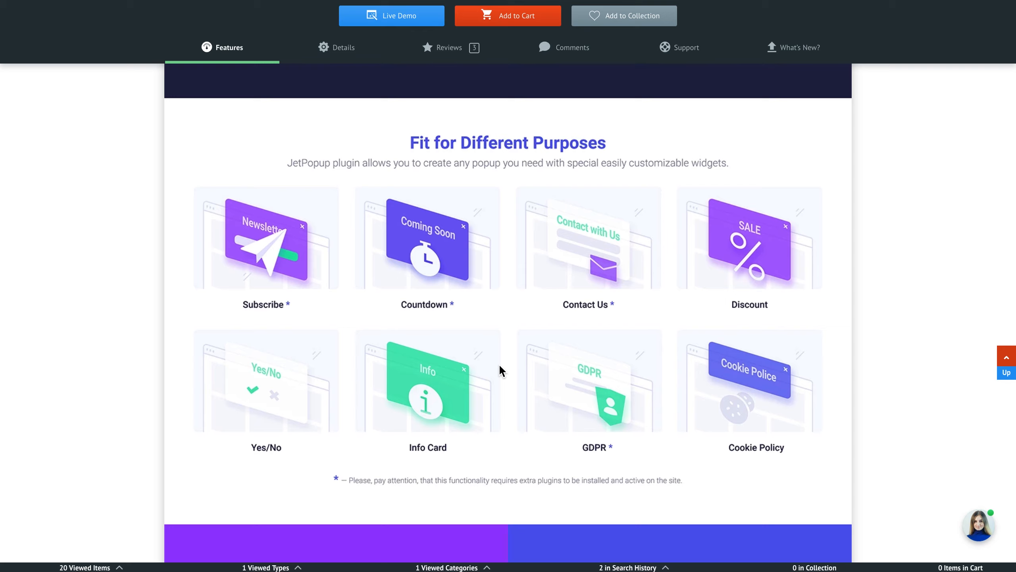
scroll(499, 364, down, 1)
scroll(498, 364, down, 1)
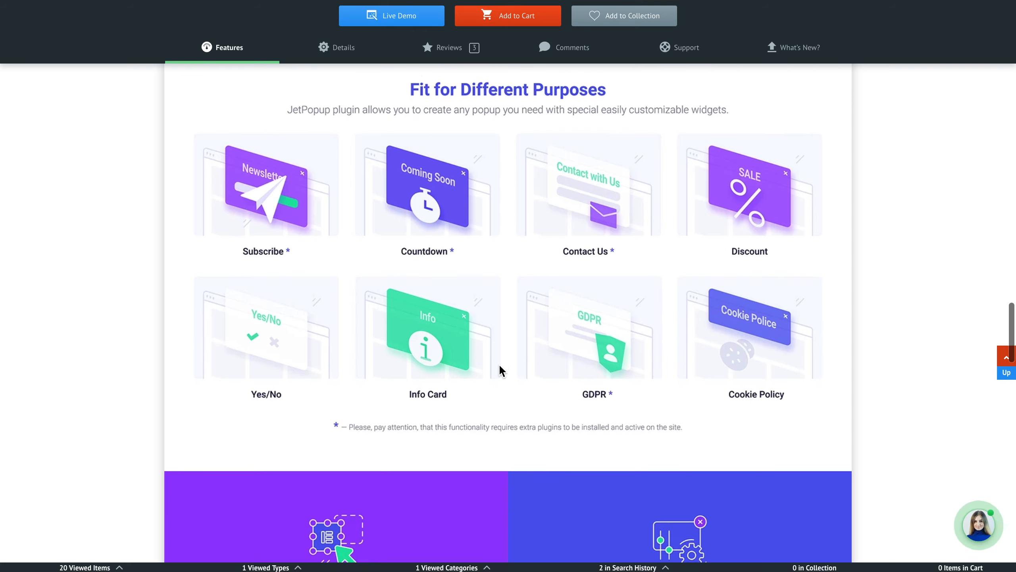
scroll(499, 364, down, 2)
scroll(499, 364, down, 2)
scroll(500, 364, down, 1)
scroll(499, 363, down, 3)
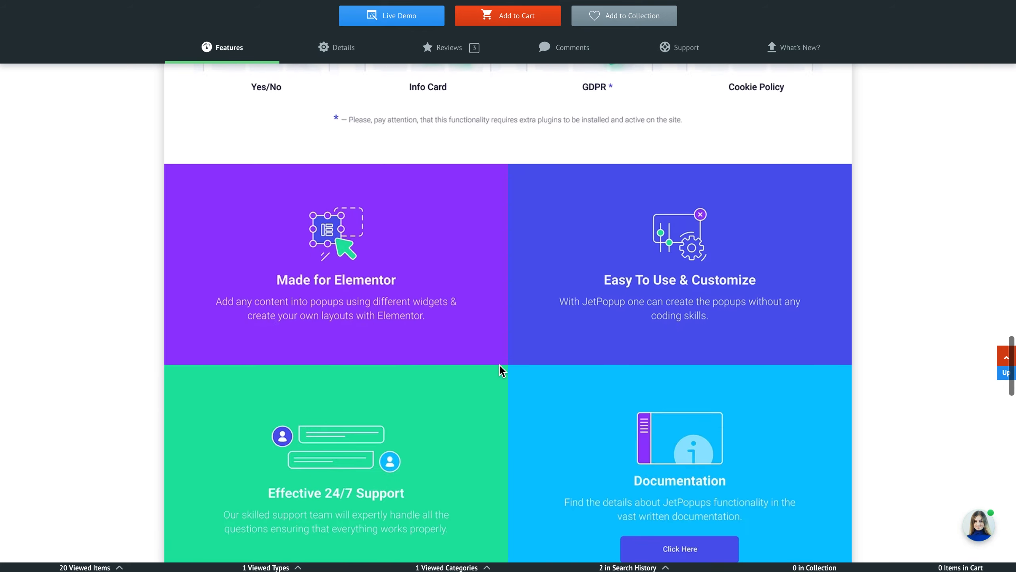
scroll(499, 364, down, 2)
scroll(499, 364, down, 2)
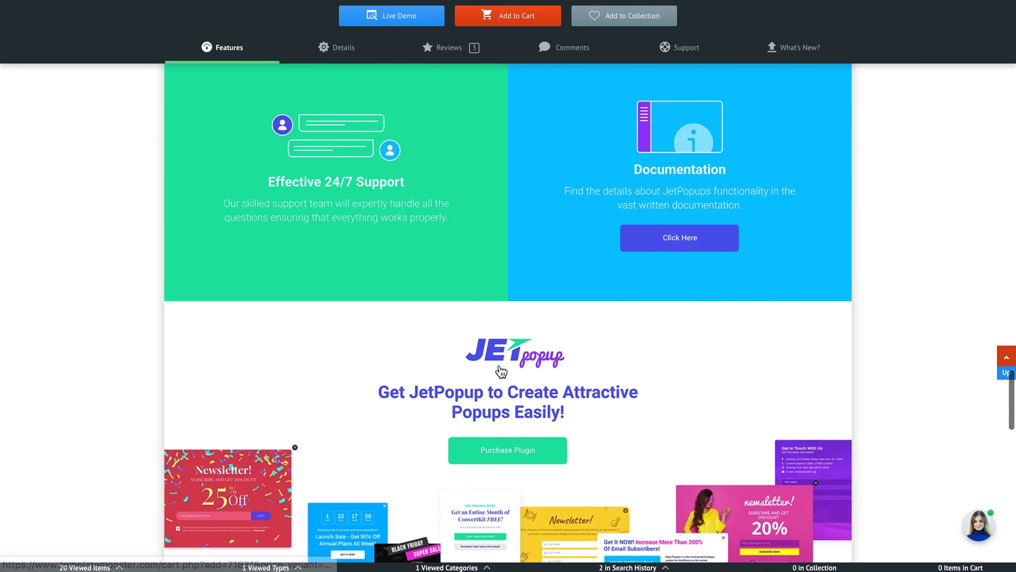
scroll(499, 364, down, 2)
scroll(498, 364, down, 1)
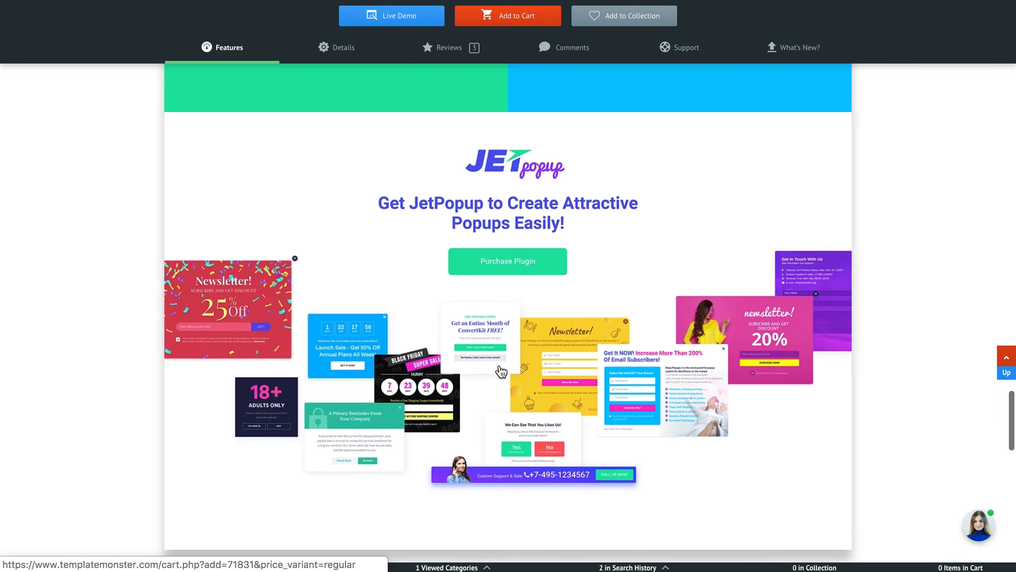
scroll(501, 371, up, 1)
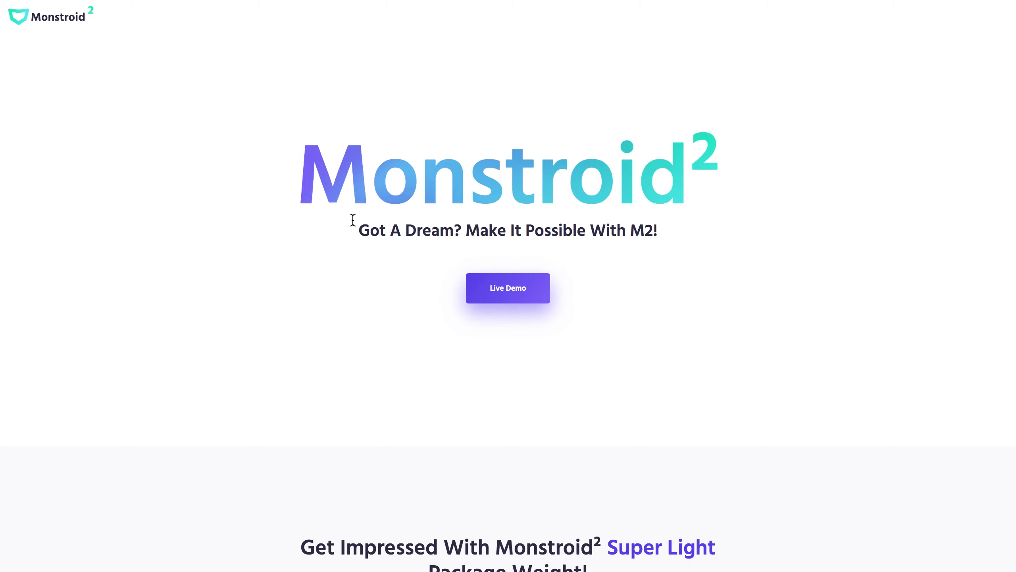
scroll(352, 220, down, 3)
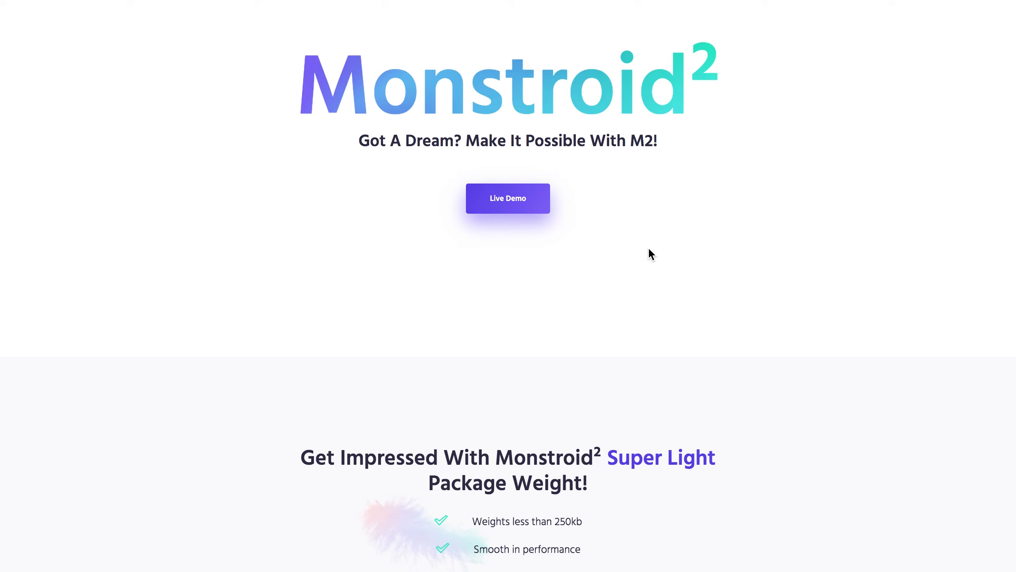
scroll(650, 254, down, 5)
scroll(650, 254, down, 2)
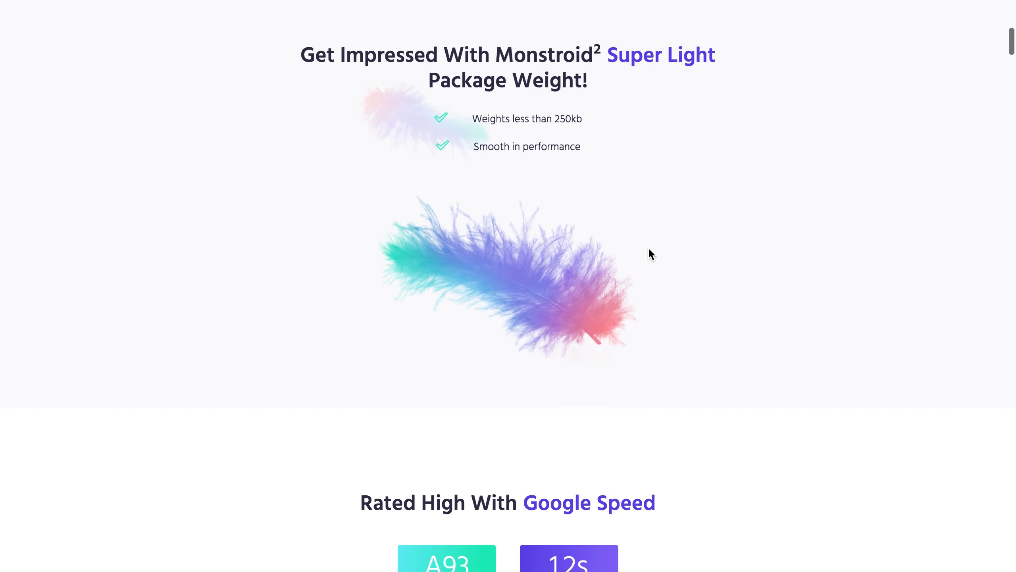
scroll(650, 254, down, 4)
scroll(649, 254, down, 3)
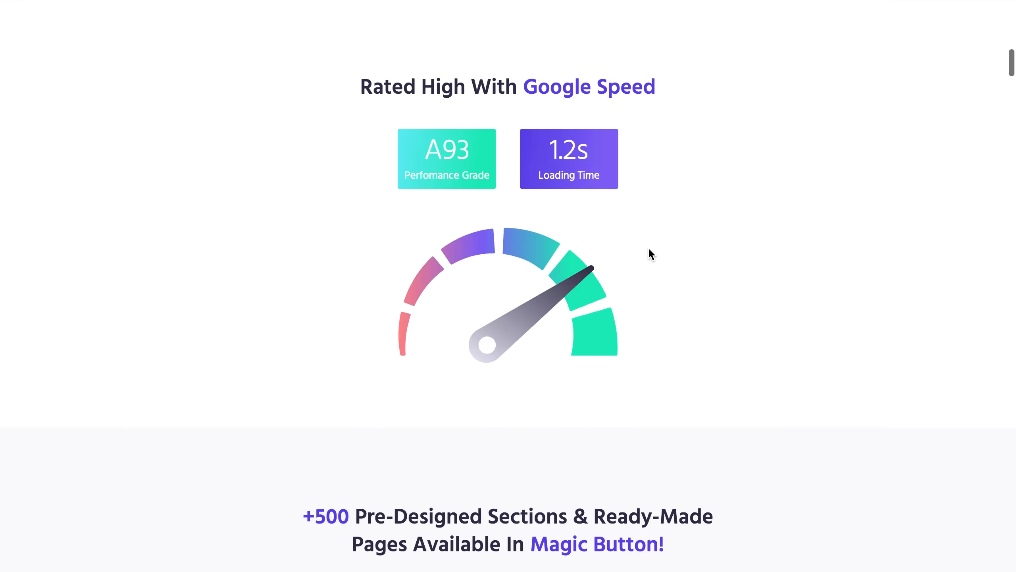
scroll(650, 255, down, 4)
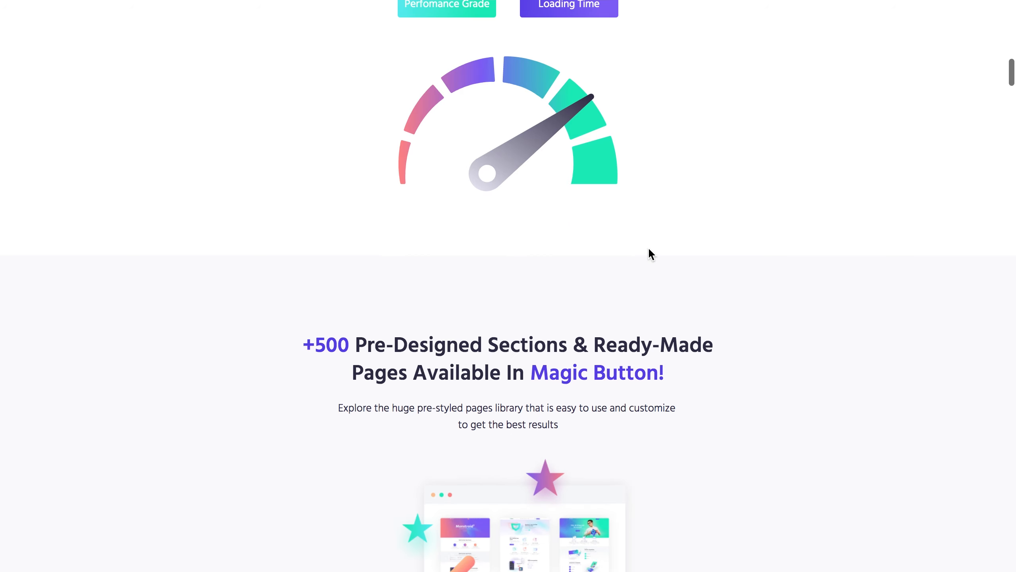
scroll(650, 254, down, 3)
scroll(649, 254, down, 2)
scroll(649, 254, down, 4)
scroll(650, 254, down, 4)
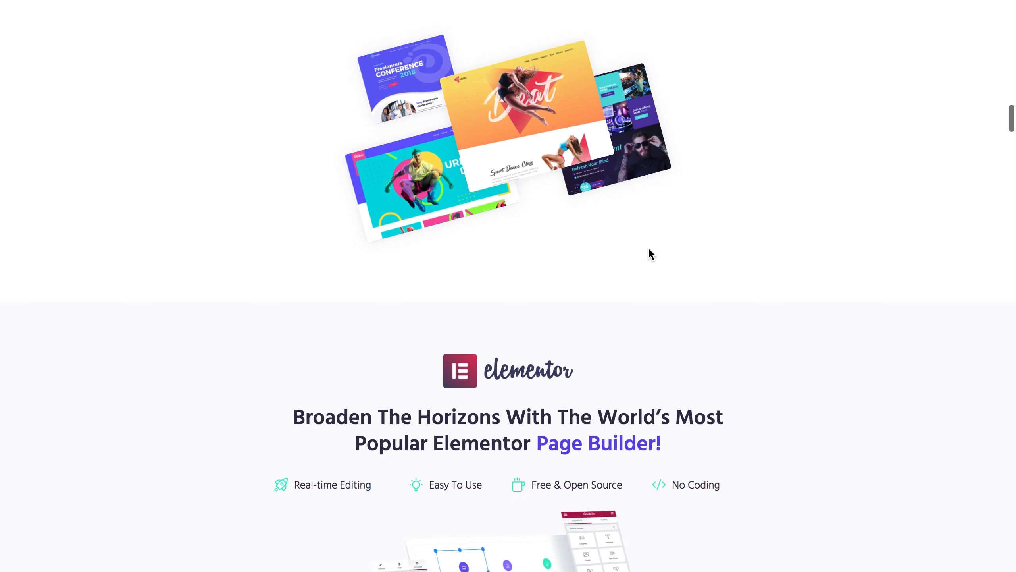
scroll(650, 255, down, 3)
scroll(650, 254, down, 3)
scroll(650, 254, down, 2)
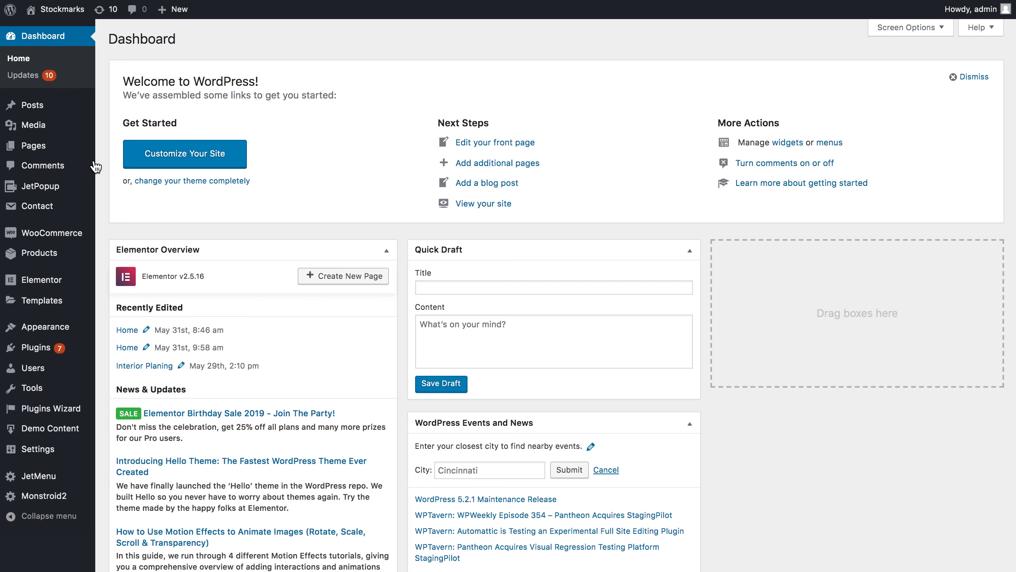
mouse_move(40, 186)
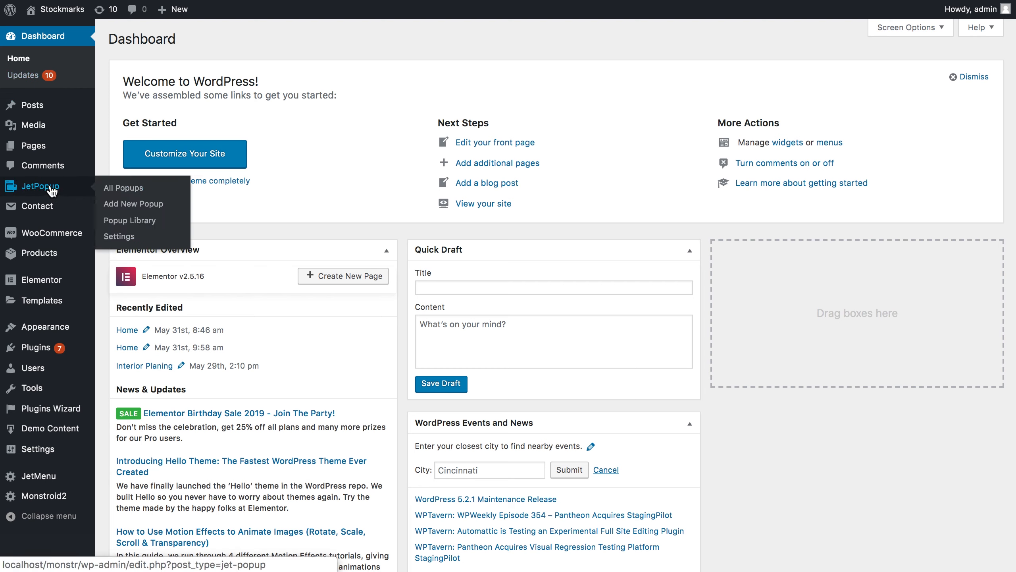
Start a new JetPopup popup, preview and dismiss the layout preset chooser, then open the Popup Library.
click(55, 190)
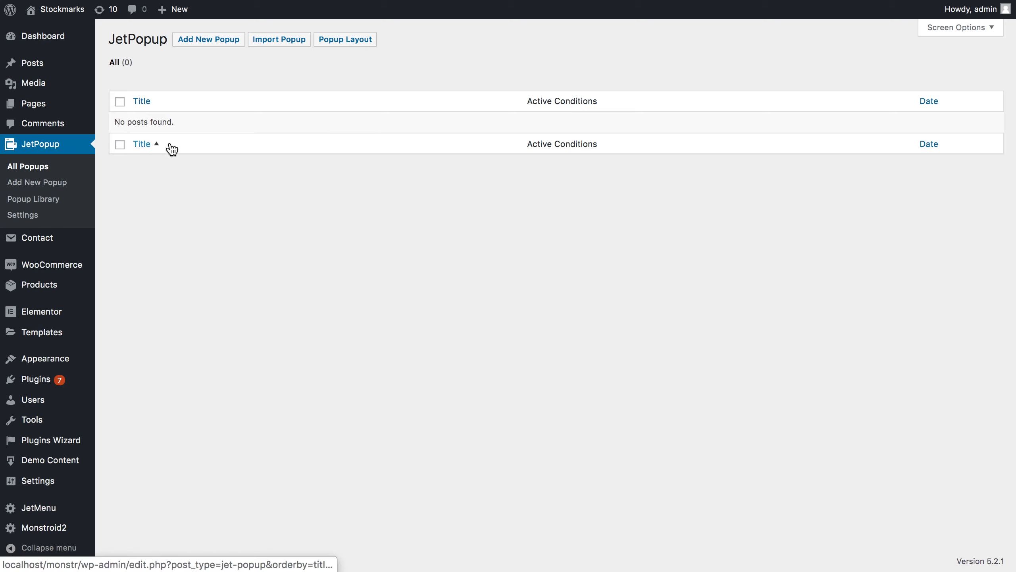
click(200, 42)
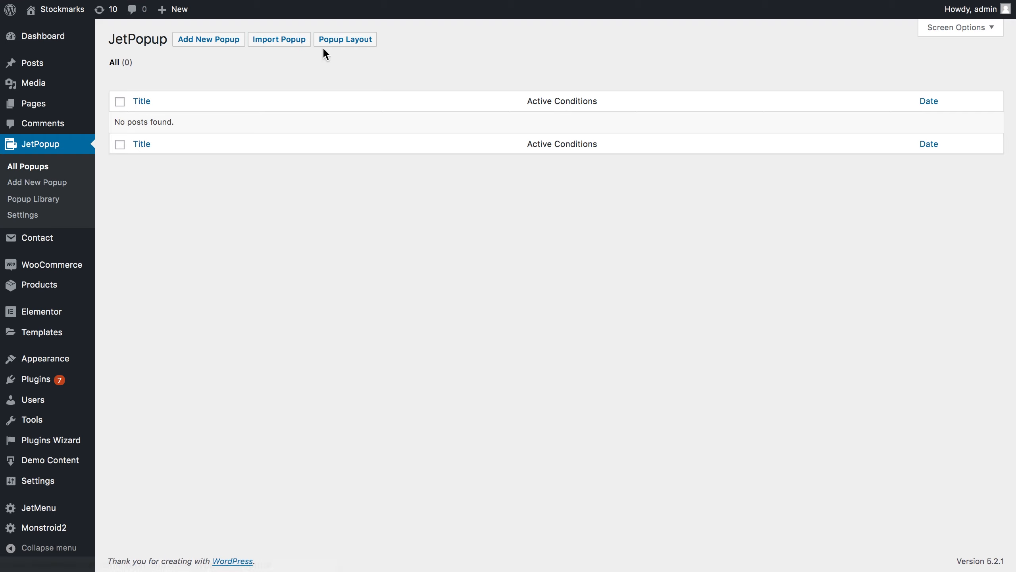
click(337, 40)
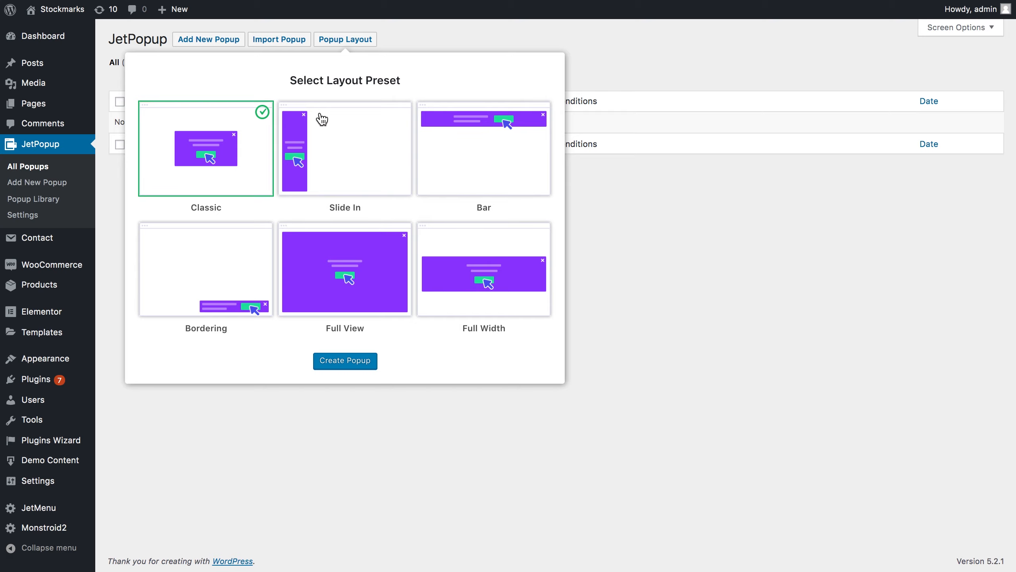
click(318, 433)
click(34, 199)
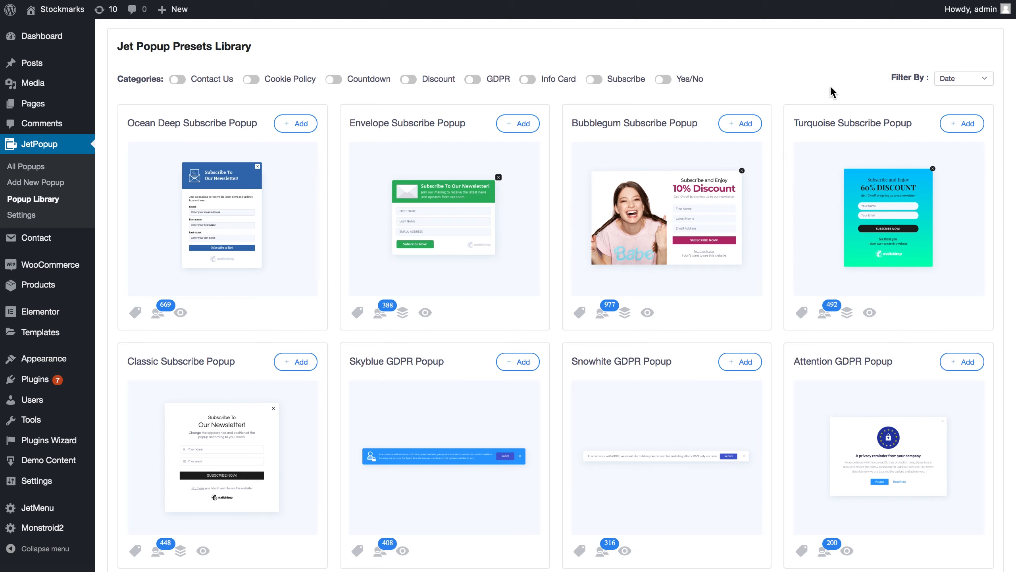
Sort presets by Popular, filter to Discount, and create a popup from Gradient Discount Popup.
click(954, 78)
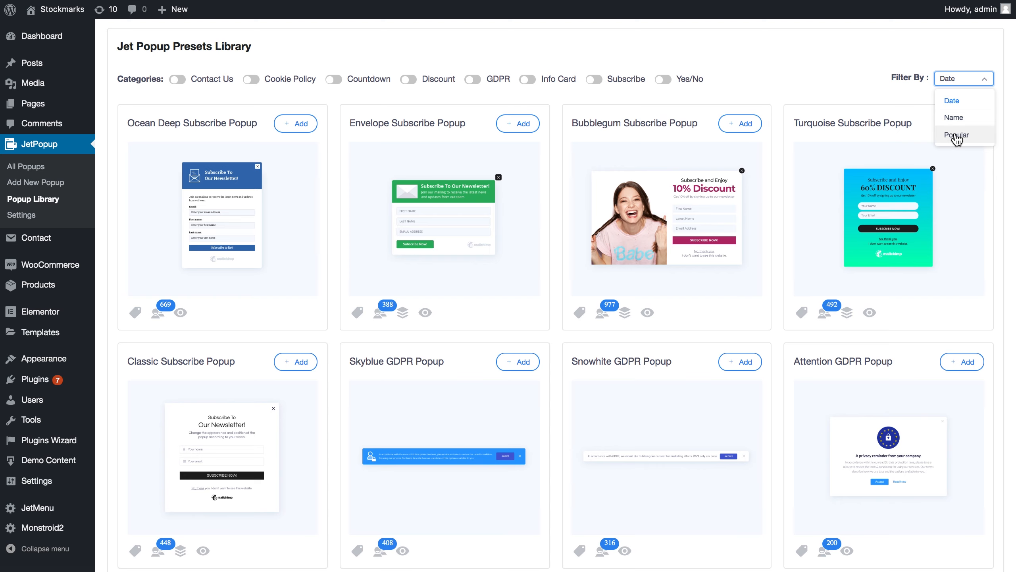
click(961, 135)
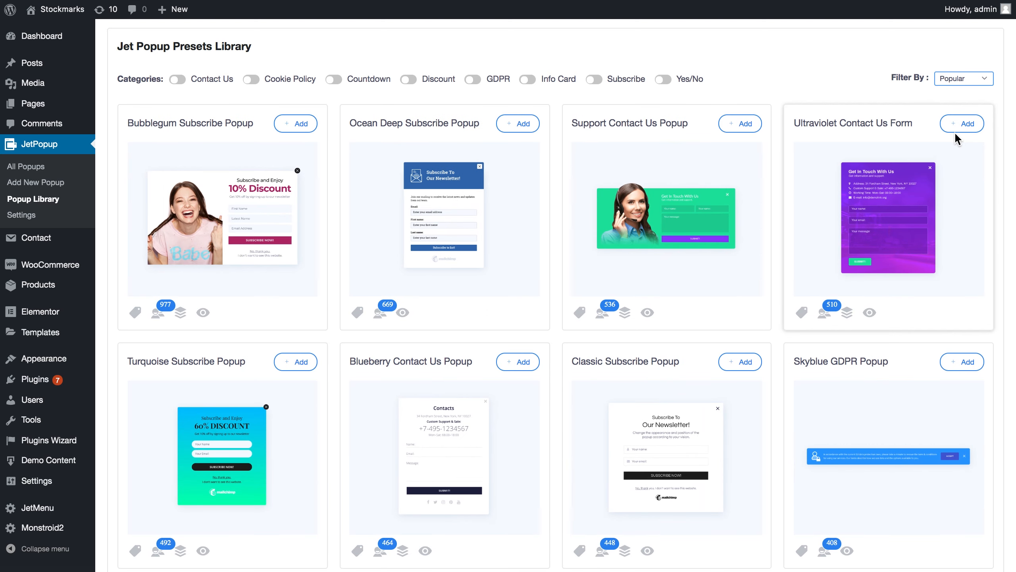
scroll(602, 199, down, 3)
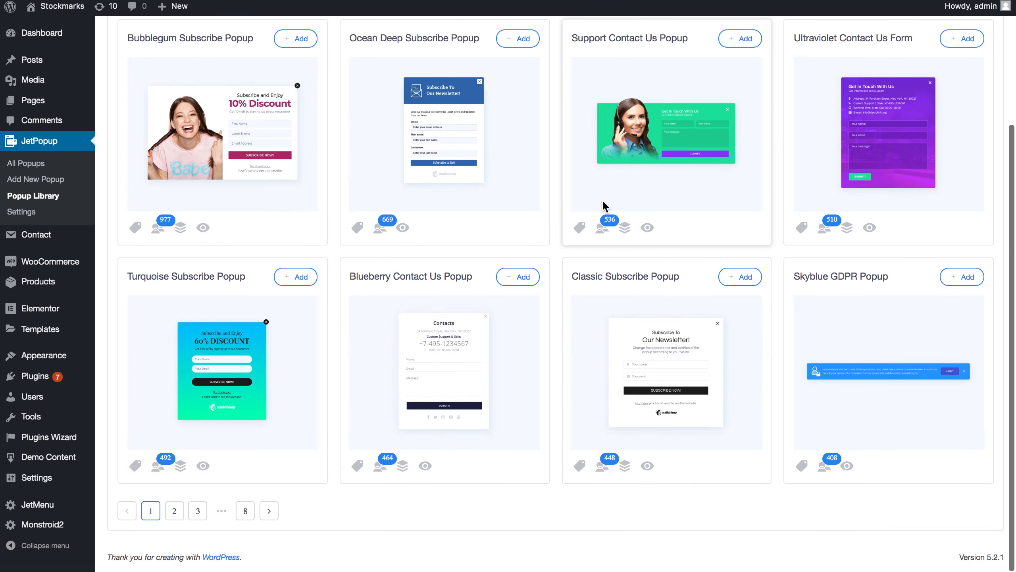
scroll(604, 207, up, 2)
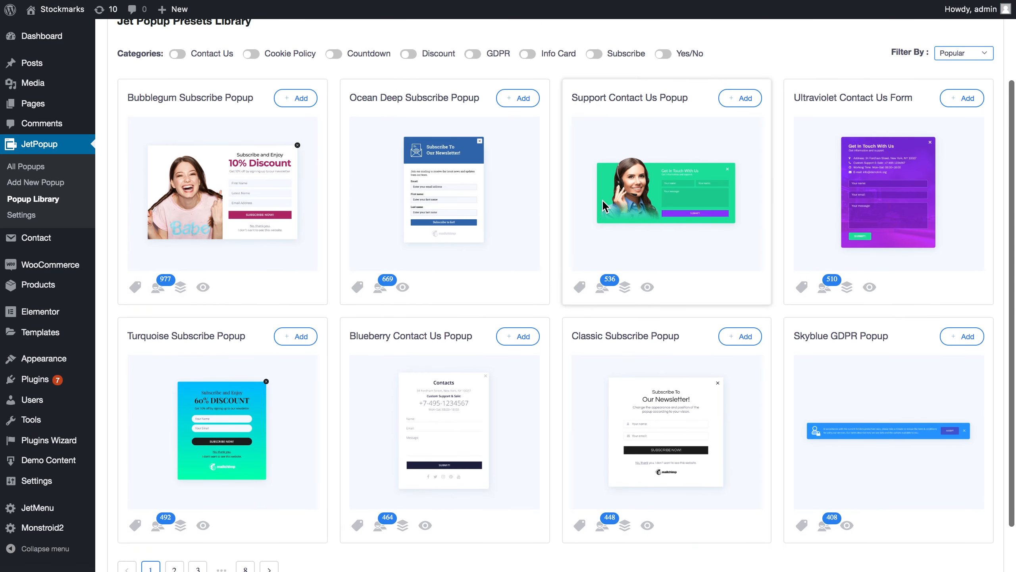
scroll(604, 207, down, 1)
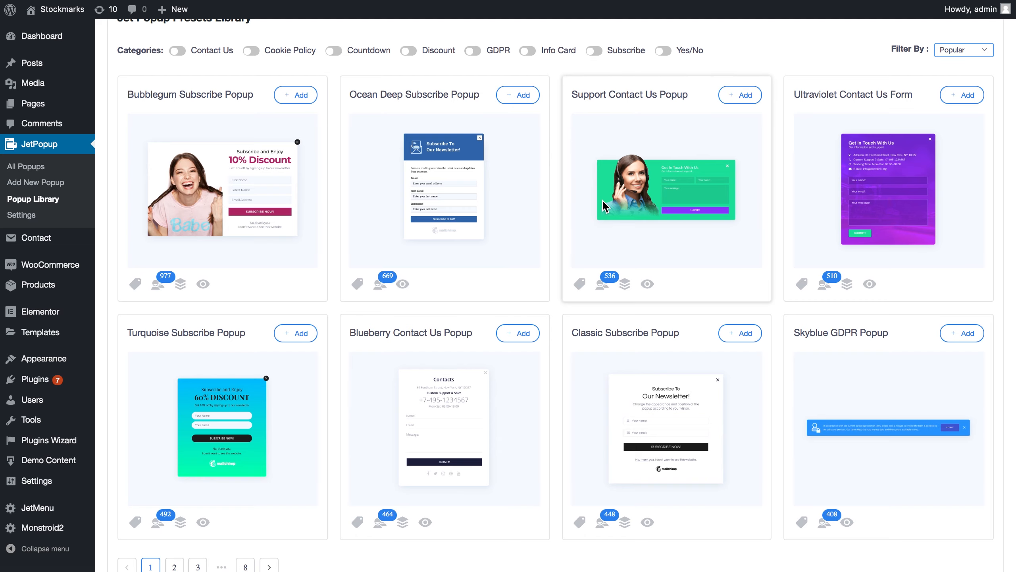
scroll(604, 207, down, 2)
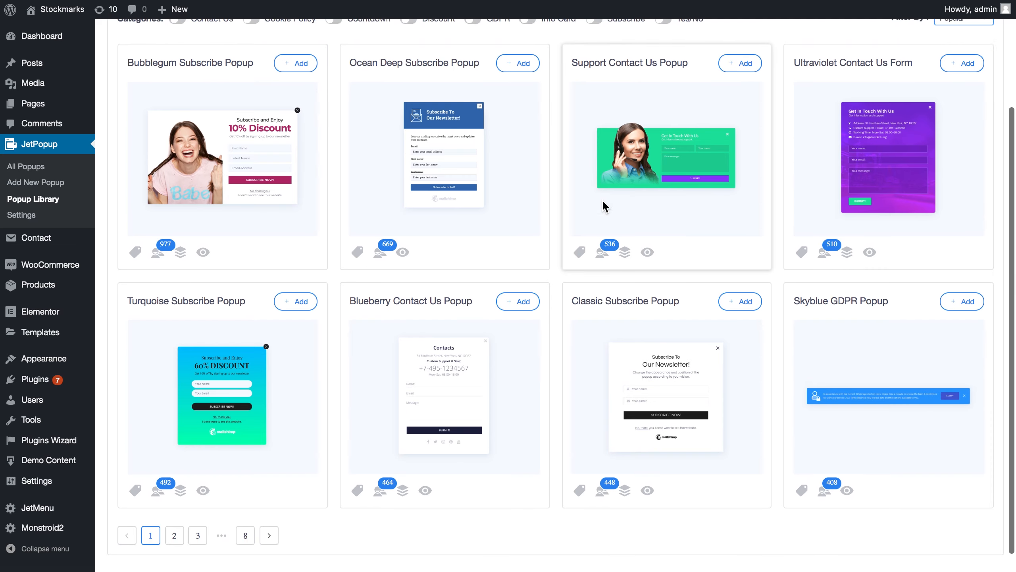
scroll(603, 206, up, 3)
click(409, 58)
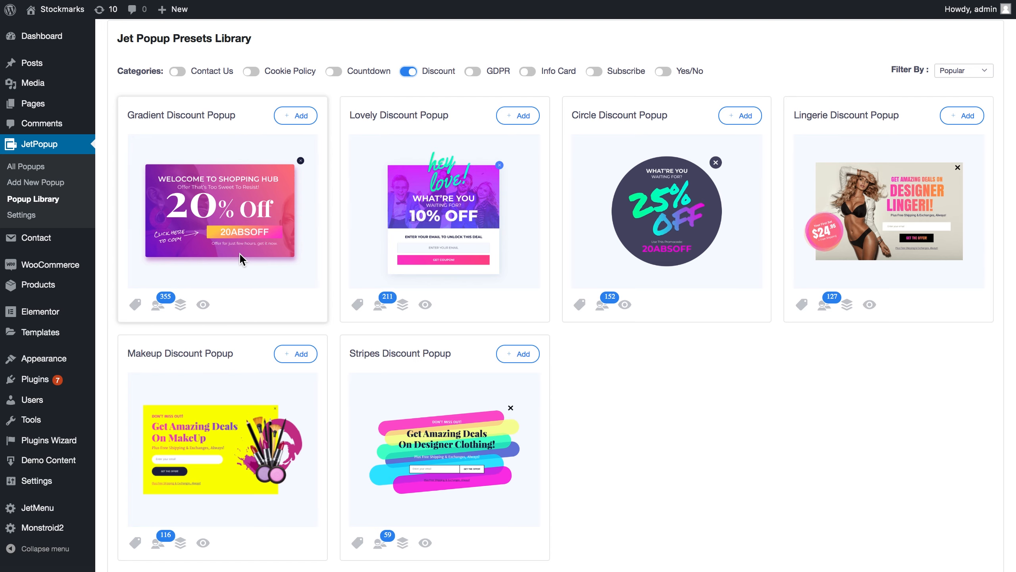
click(298, 118)
click(635, 149)
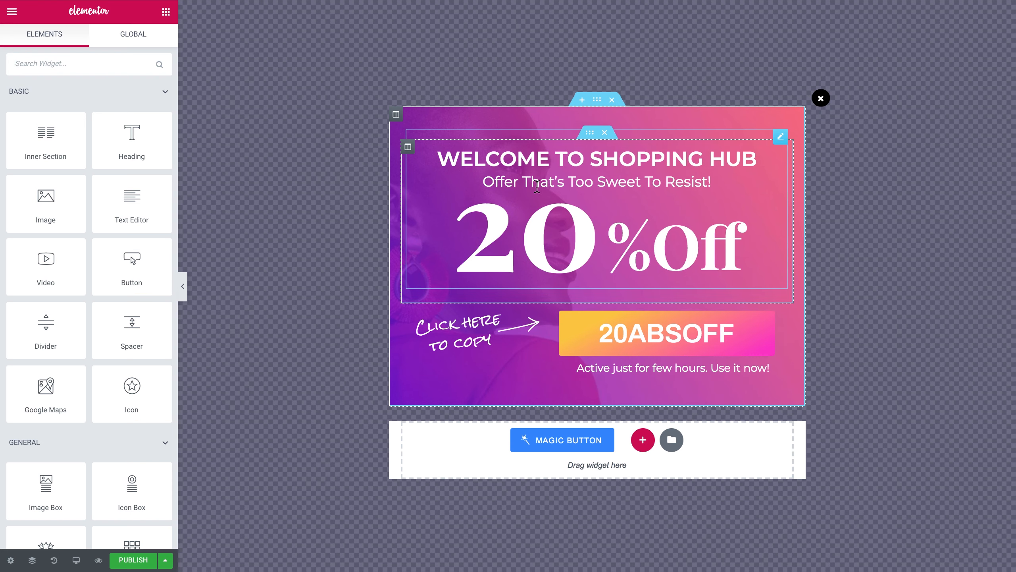
Select the 20% Off headline, then switch to the Jet Popup Settings showing Gradient Discount Popup as Draft.
click(544, 185)
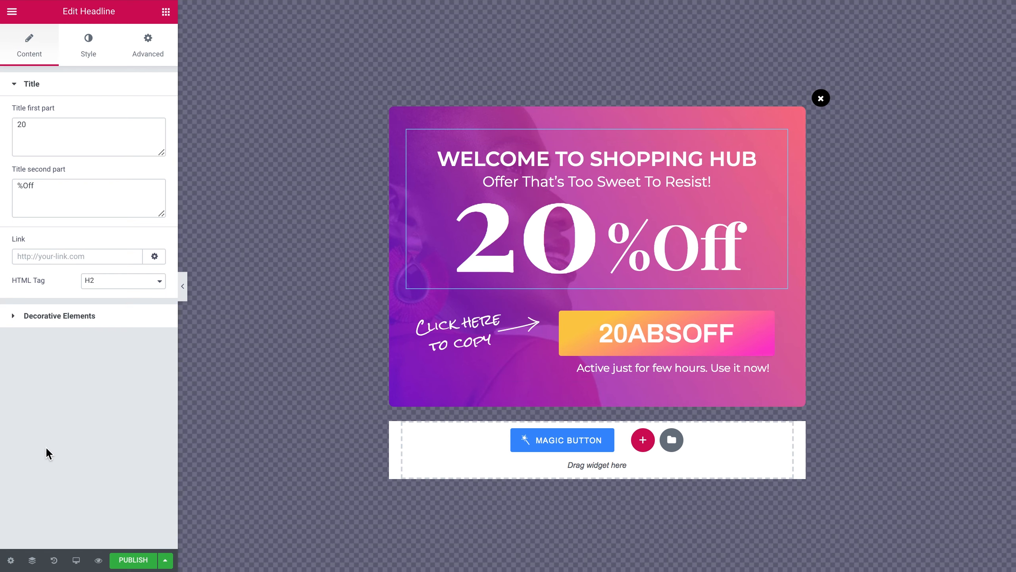
click(11, 561)
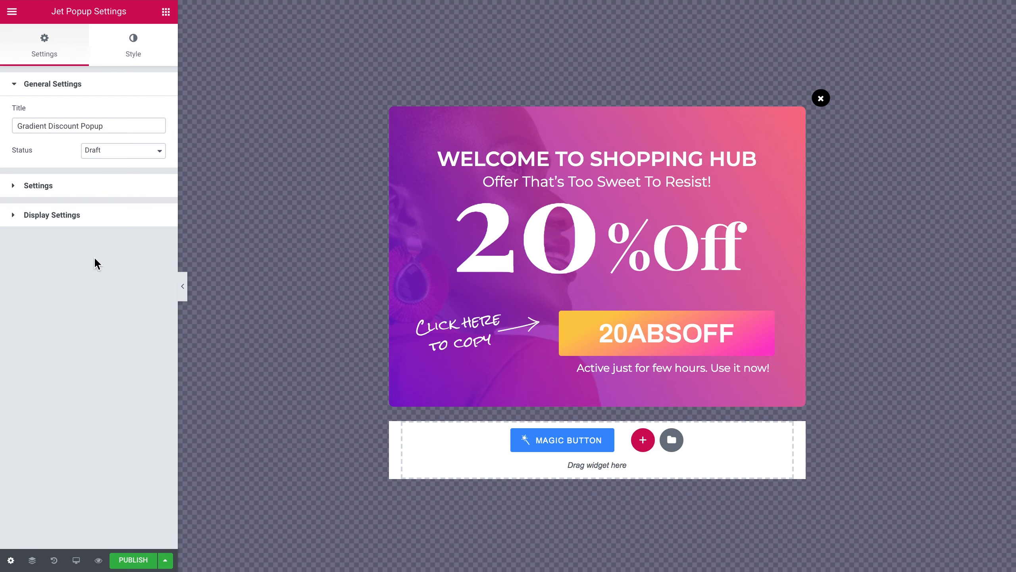
Try ZoomIn, Fade, Horizontal Flip and SlideInRight entrance animations, settling on Fade.
click(99, 186)
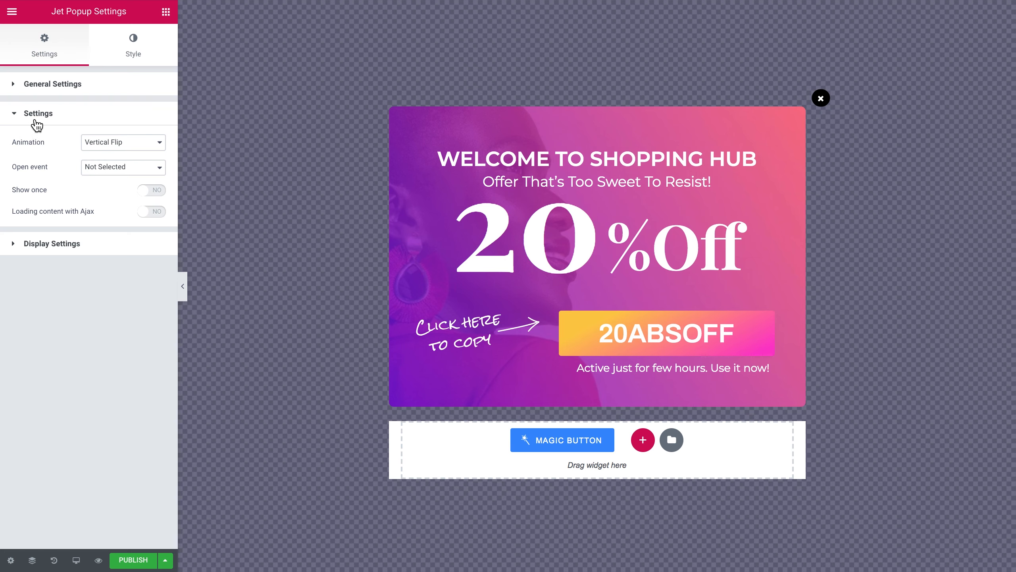
click(98, 141)
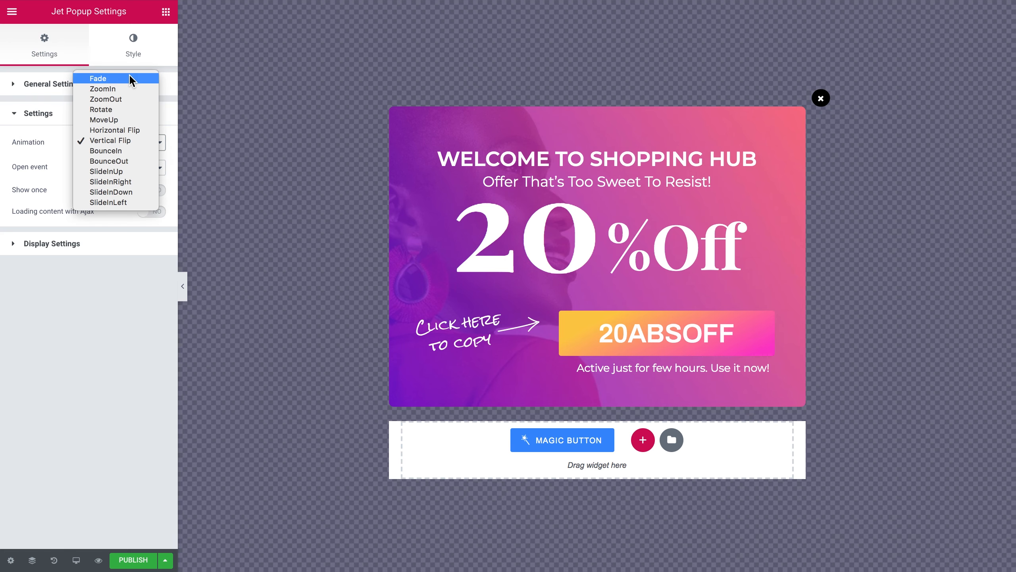
click(113, 89)
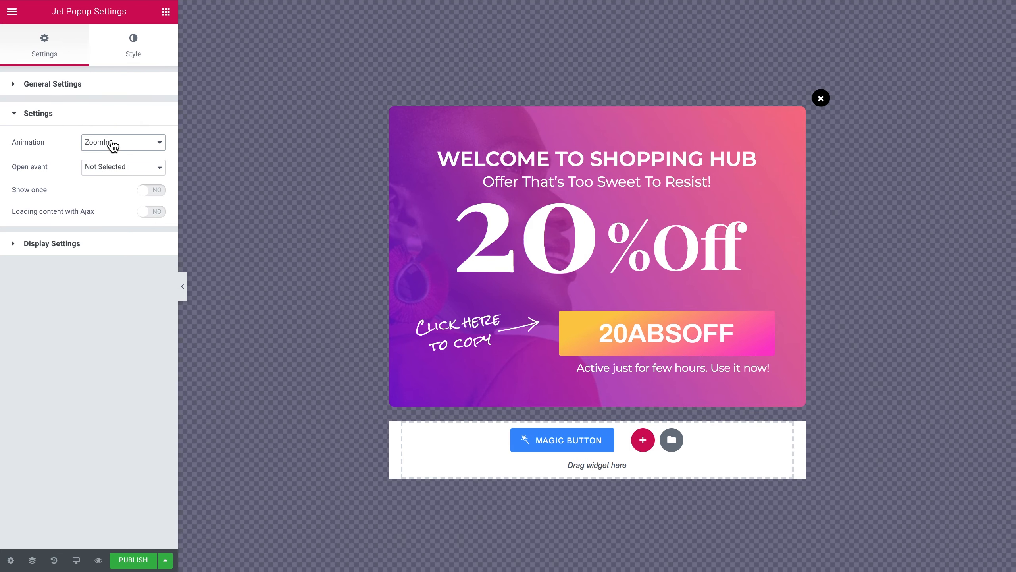
click(119, 142)
click(112, 131)
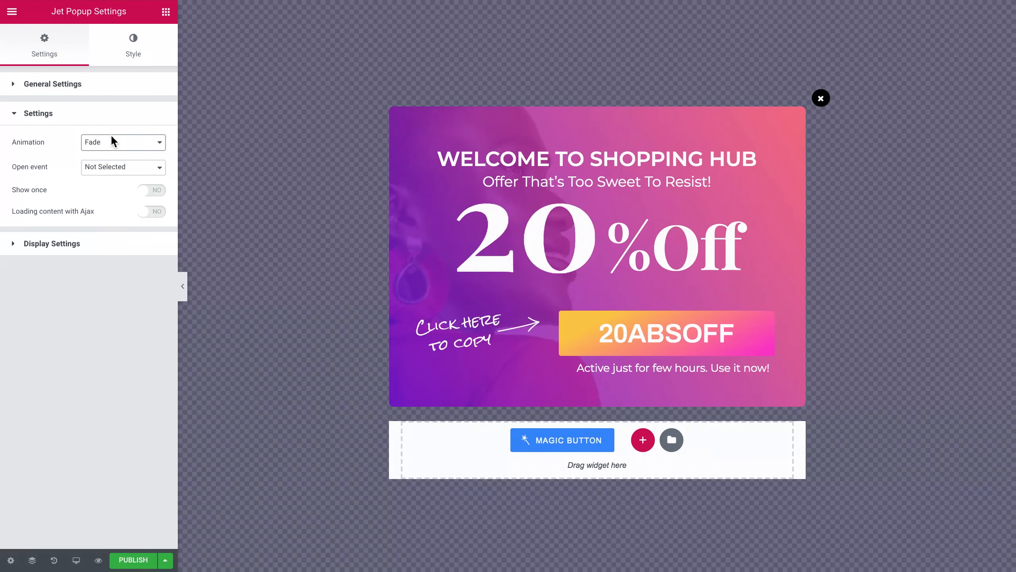
click(111, 142)
click(112, 191)
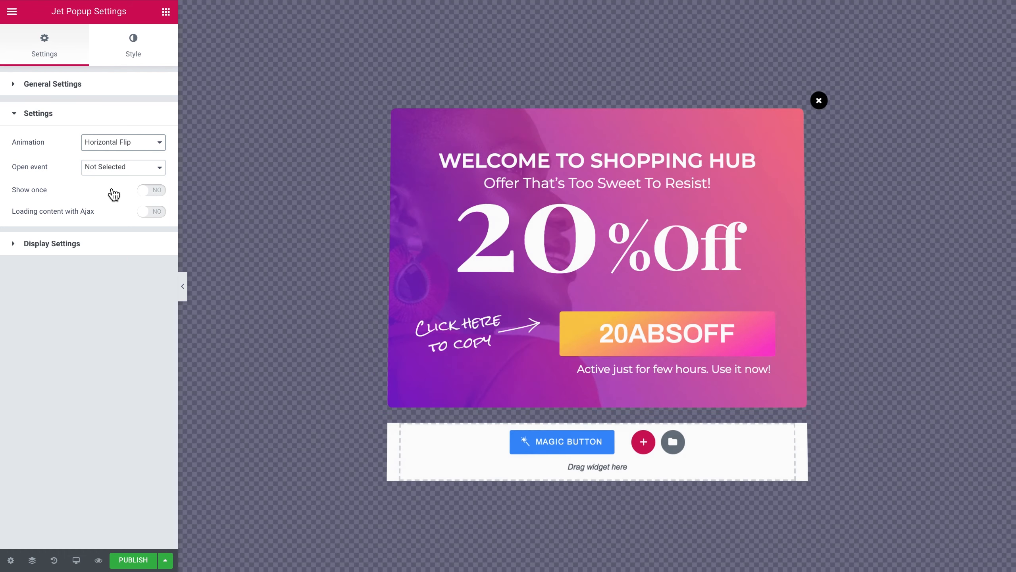
click(124, 143)
click(111, 189)
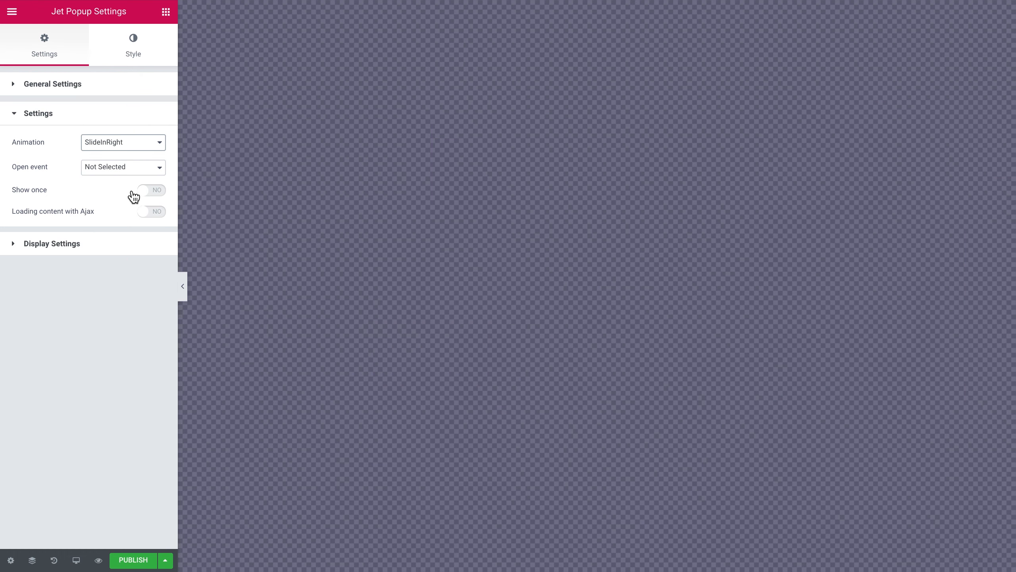
click(123, 142)
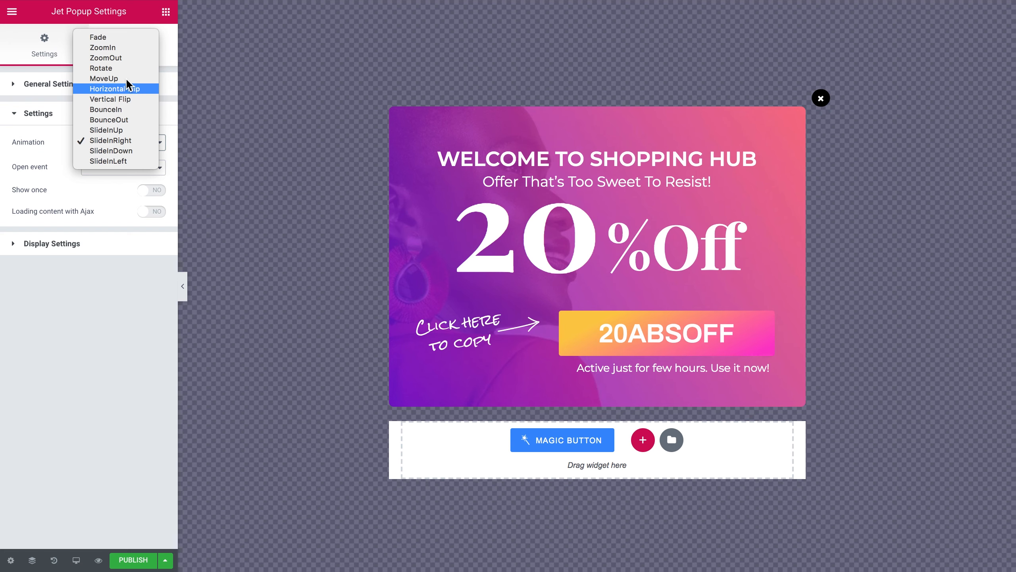
click(116, 38)
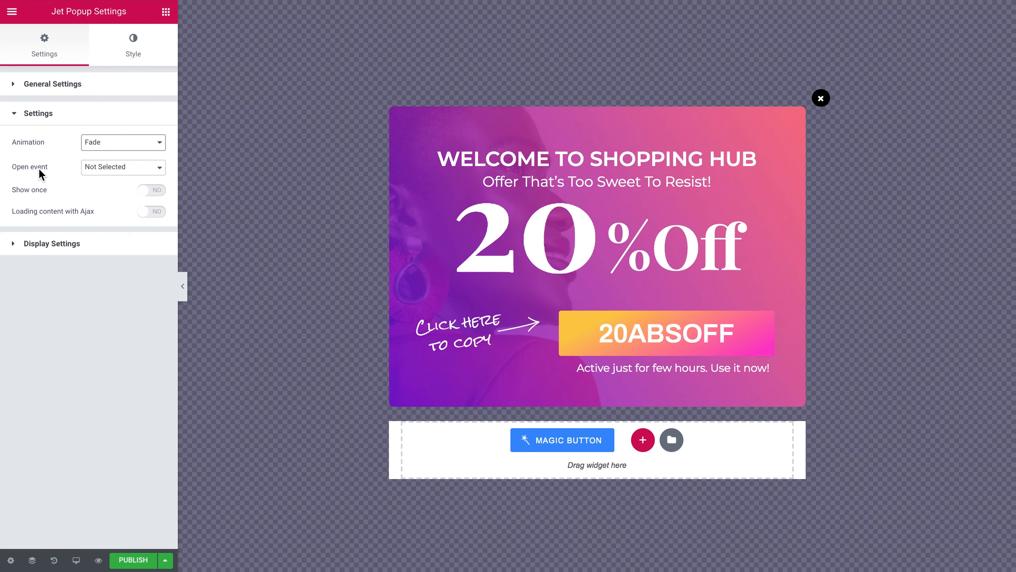
Set the open event to On page load(s) and nudge the open delay to 2 and back to 1.
click(105, 169)
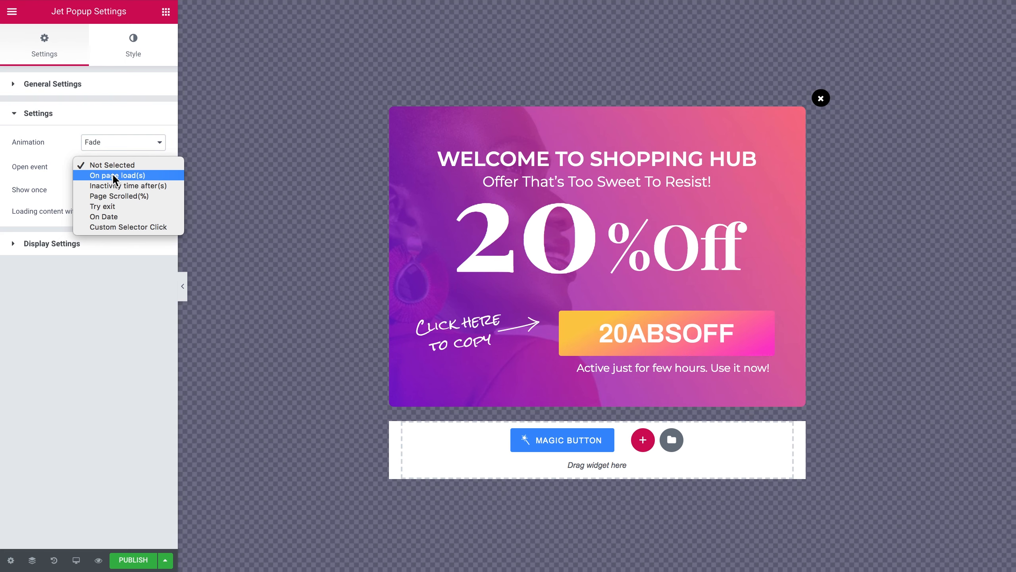
click(114, 176)
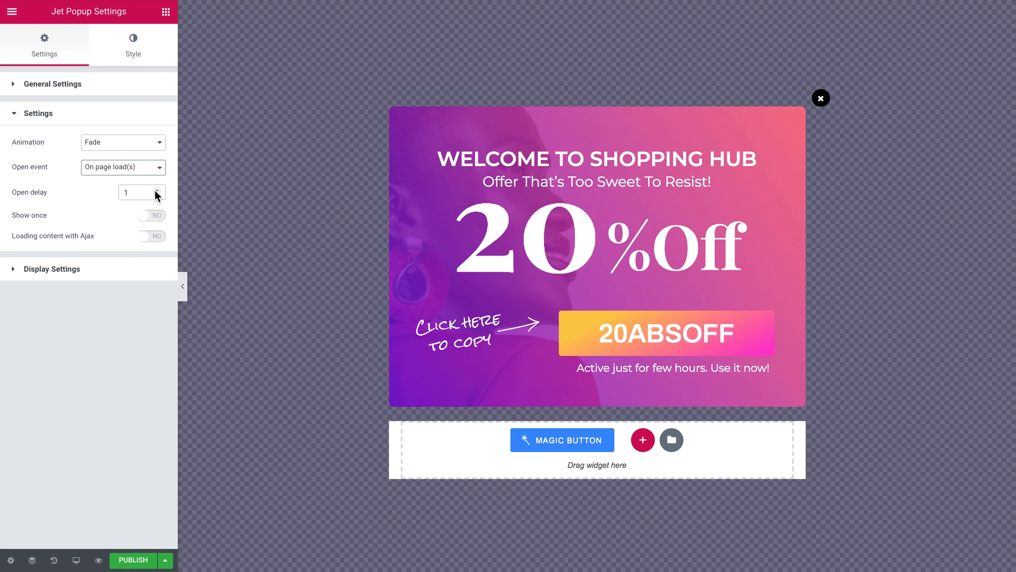
click(155, 189)
click(157, 196)
double_click(126, 192)
click(136, 194)
Keep On page load(s), turn Show once on and glance at the repeat choices without changing them.
click(129, 168)
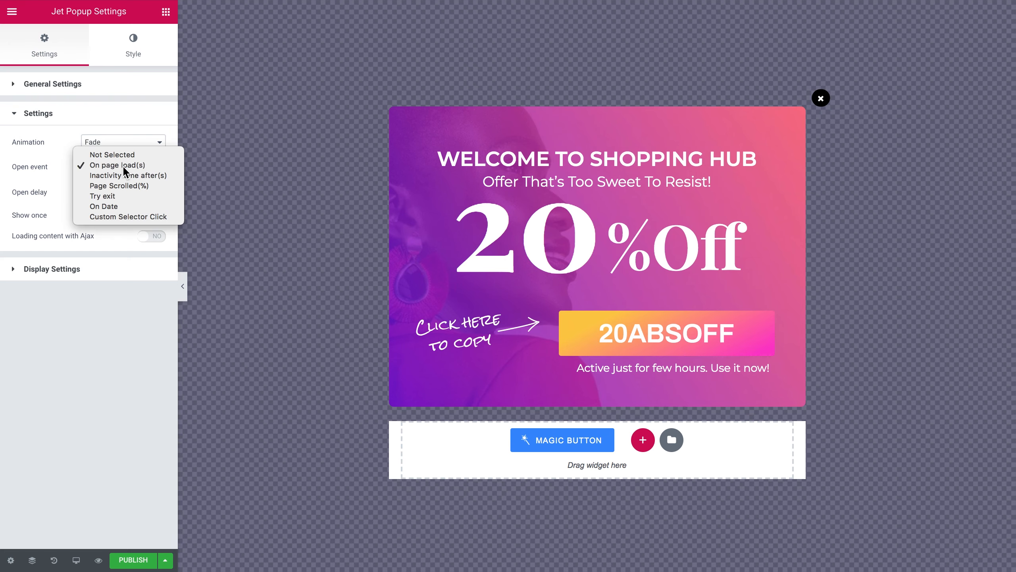
click(124, 165)
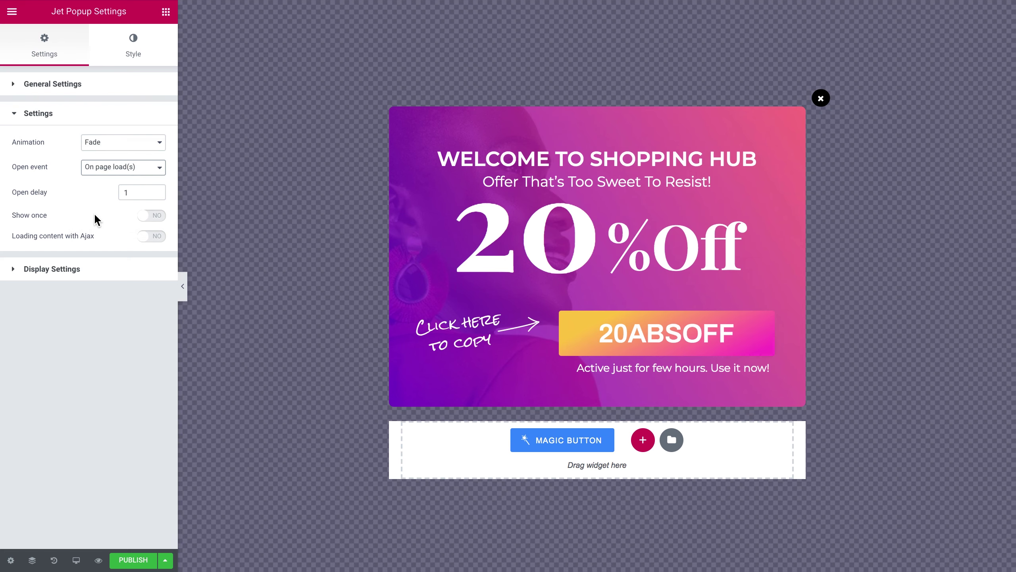
click(151, 214)
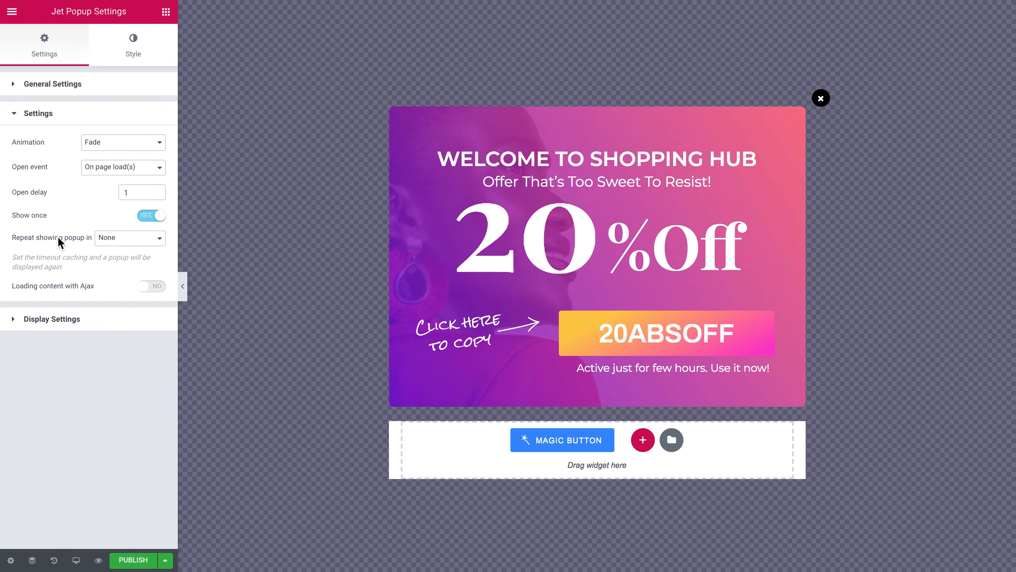
click(119, 238)
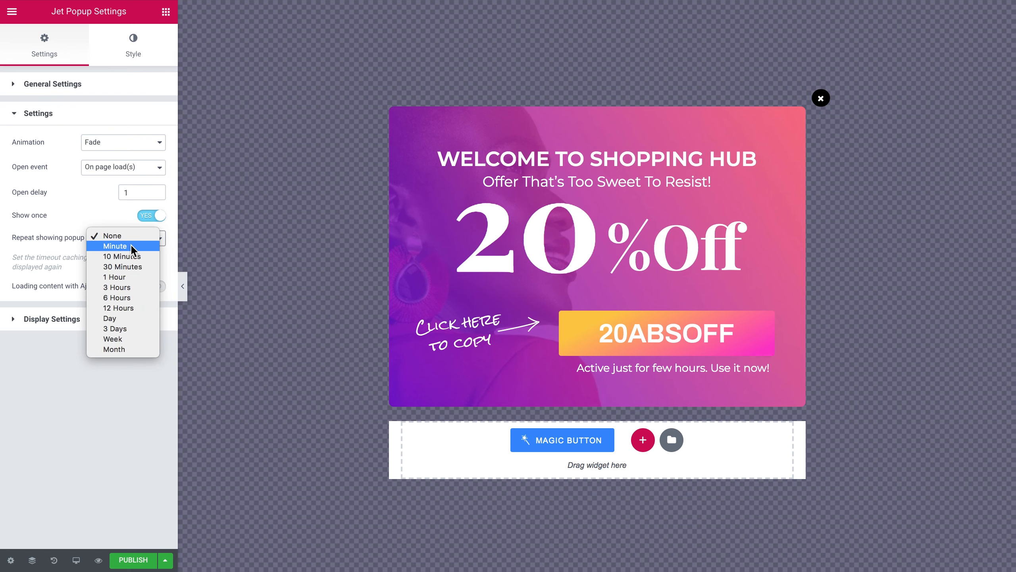
key(Escape)
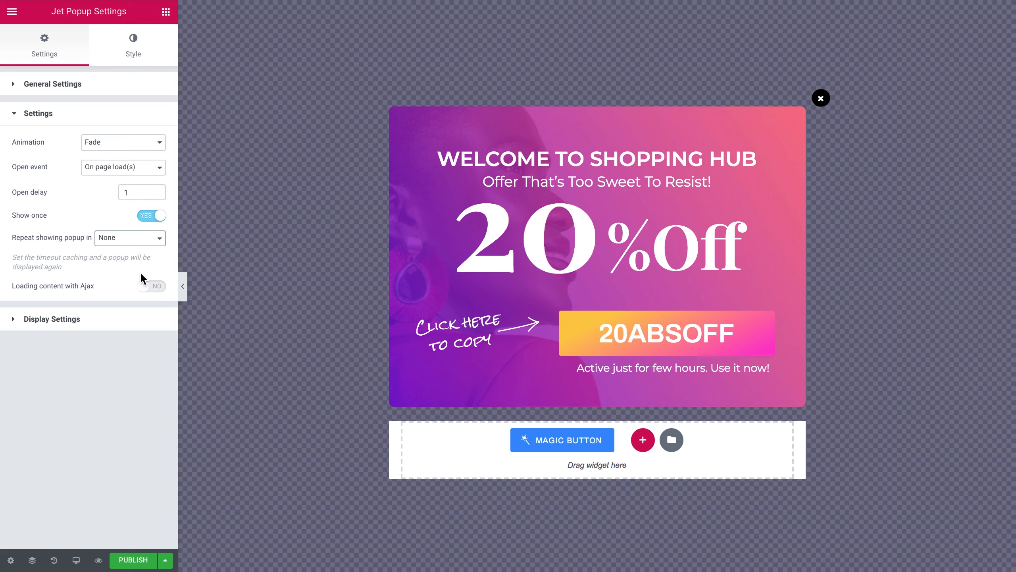
Toggle Ajax and force loading on then off, turn Show once off, and set the open event to Inactivity time after(s).
click(151, 286)
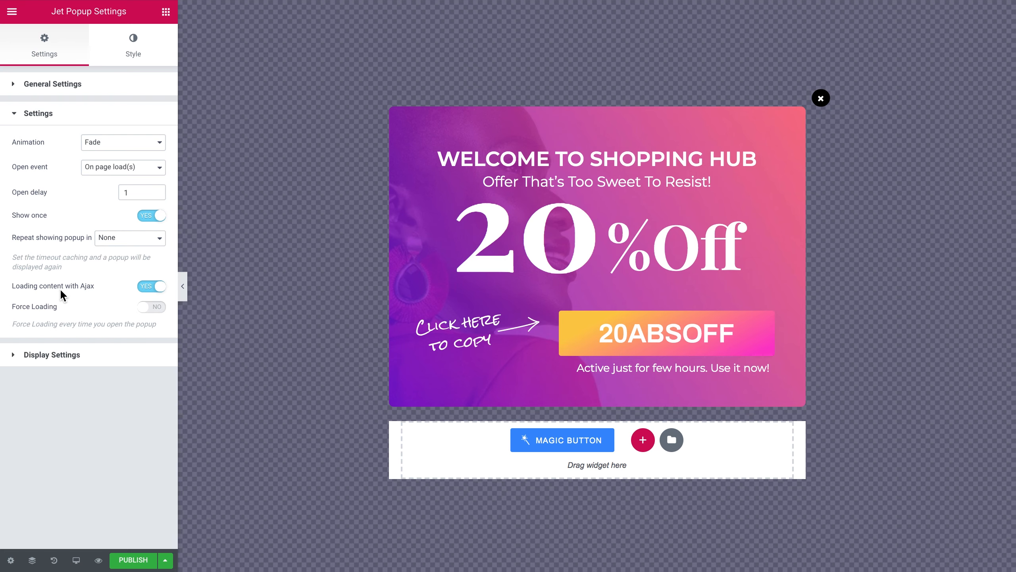
click(150, 306)
click(151, 286)
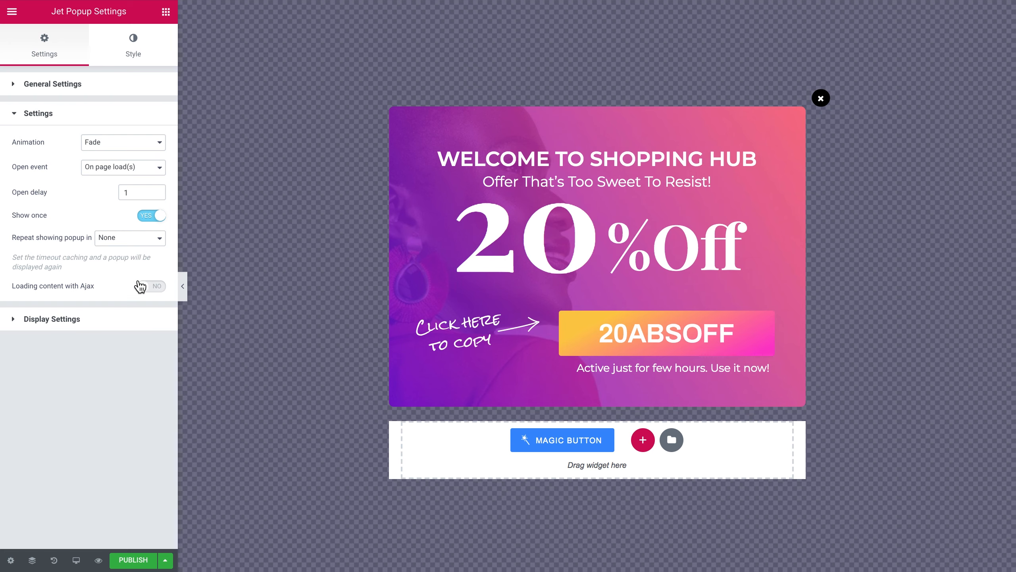
click(151, 215)
click(123, 167)
click(141, 176)
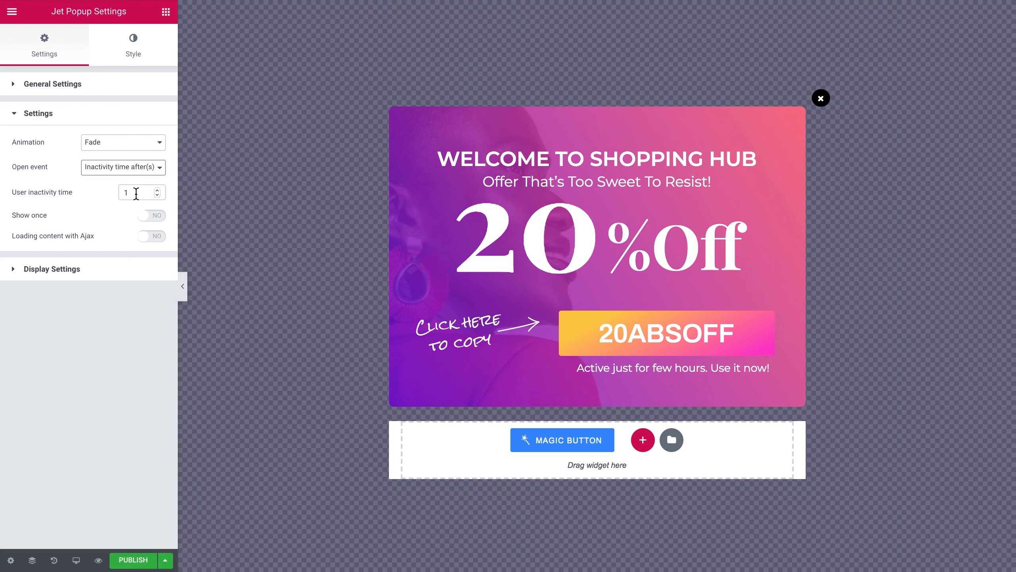
Set inactivity time 20, switch to Page Scrolled(%) at 50, then make the open event Try exit.
double_click(137, 192)
text(20)
click(123, 167)
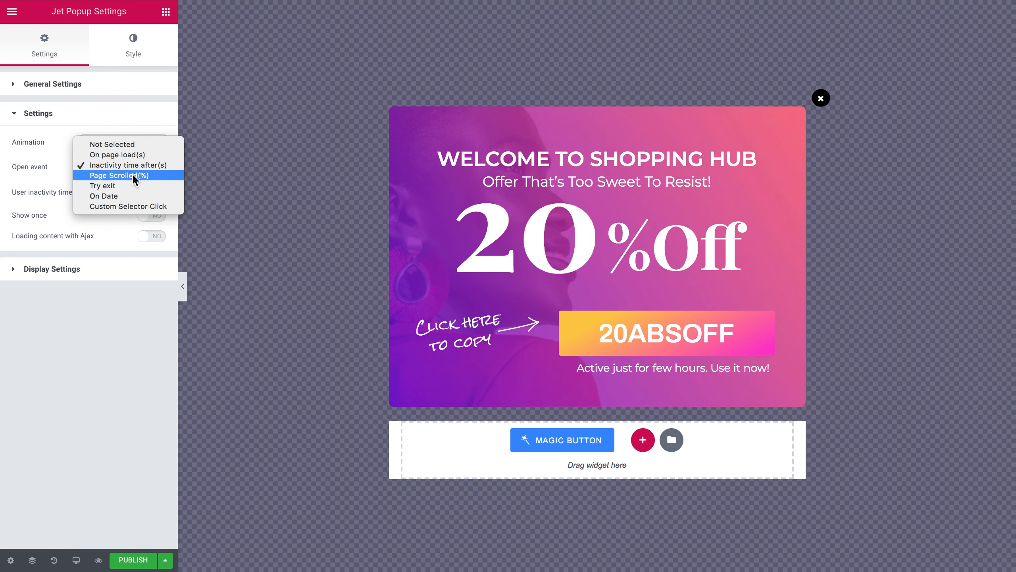
click(133, 176)
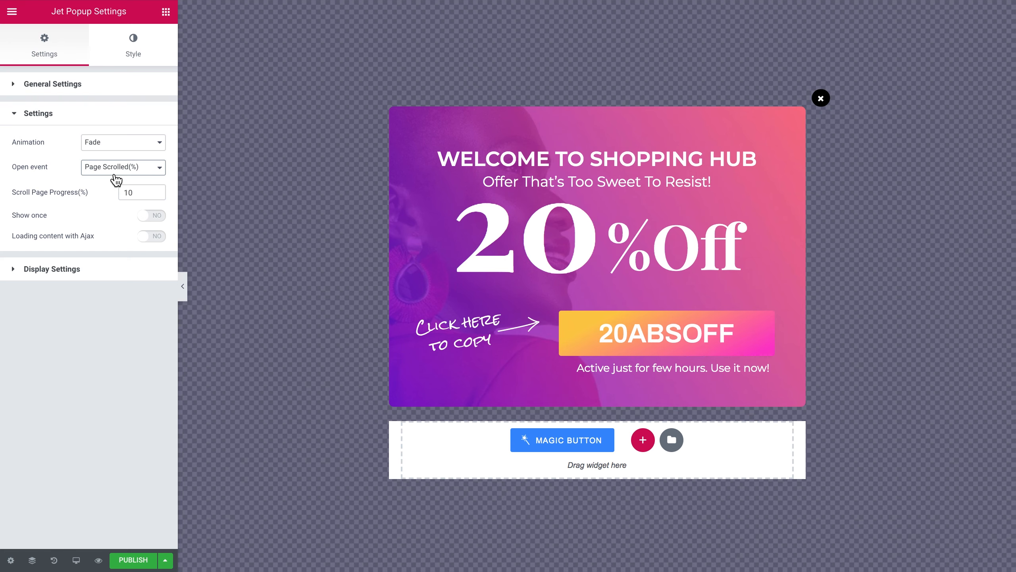
mouse_move(476, 333)
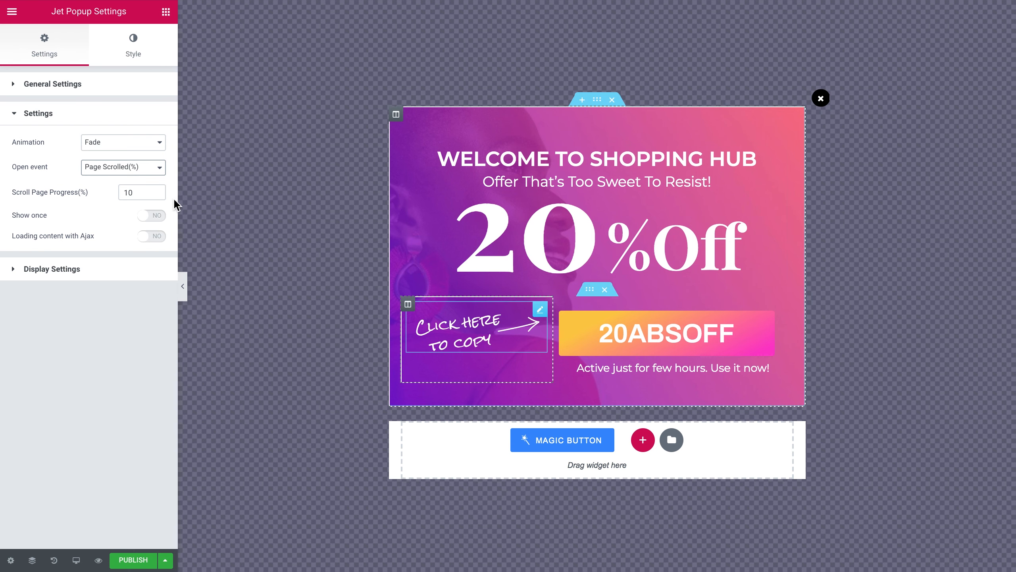
double_click(132, 192)
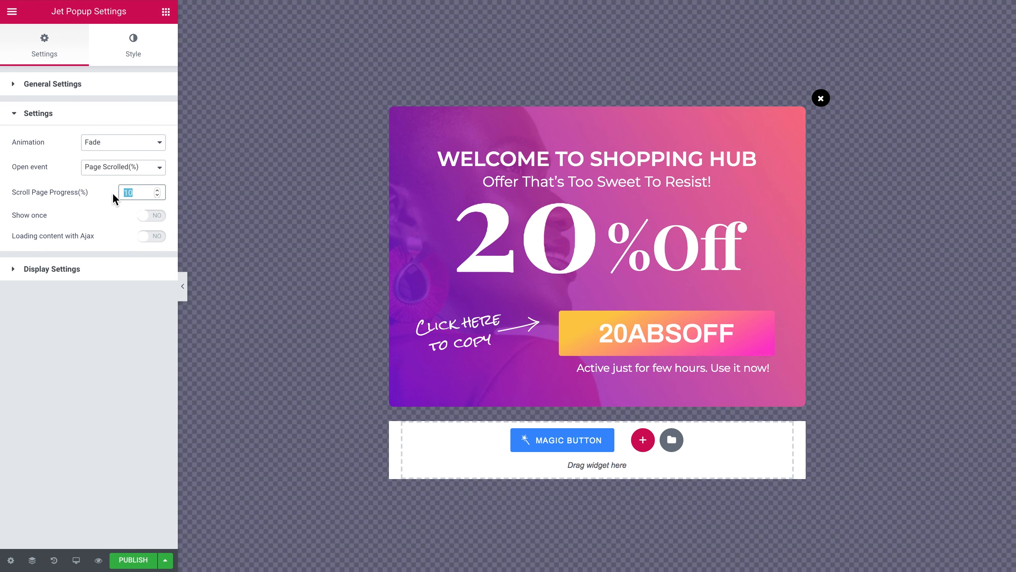
text(50)
click(112, 167)
click(118, 173)
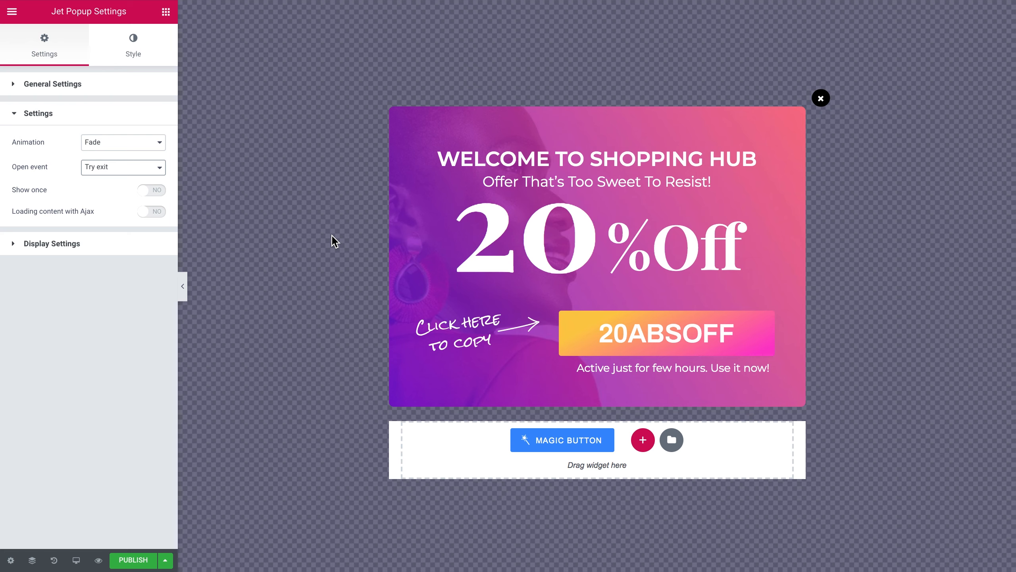
click(124, 167)
click(103, 175)
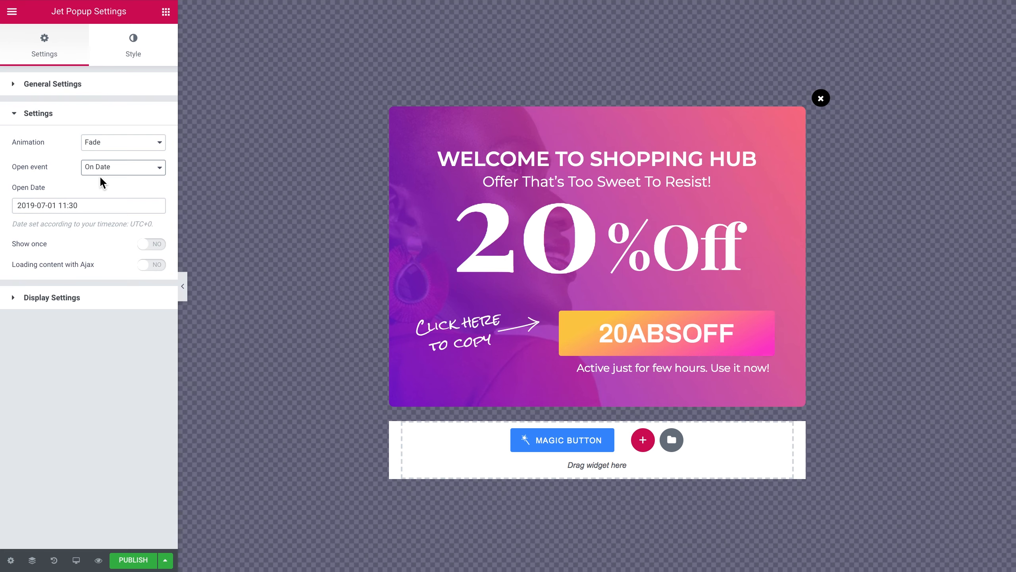
click(52, 205)
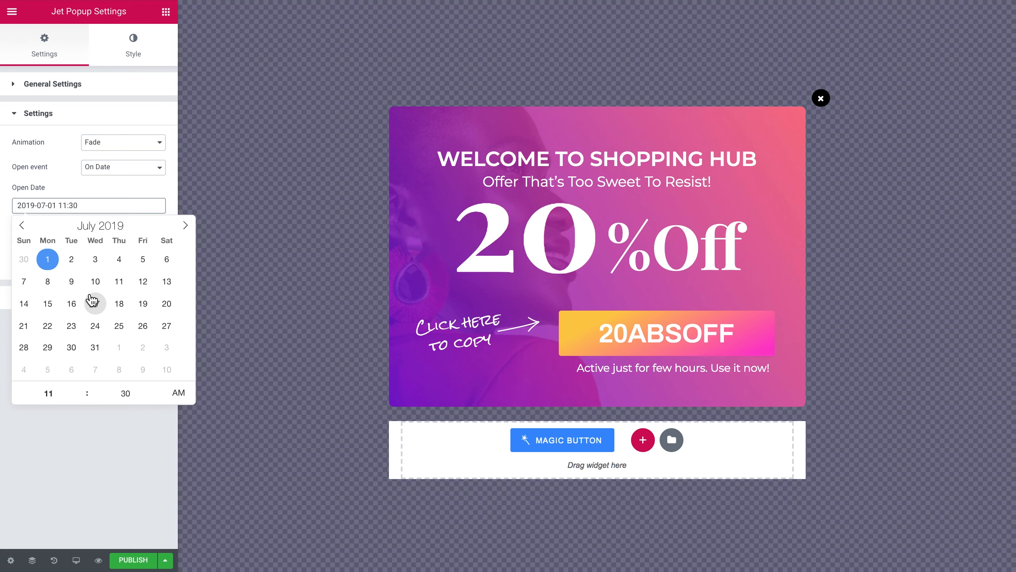
click(48, 174)
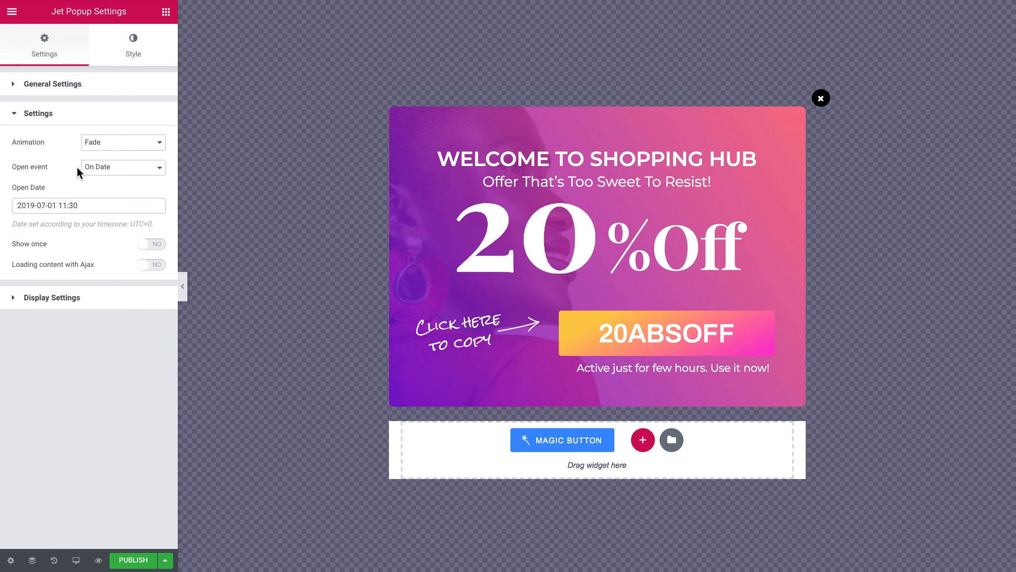
click(124, 168)
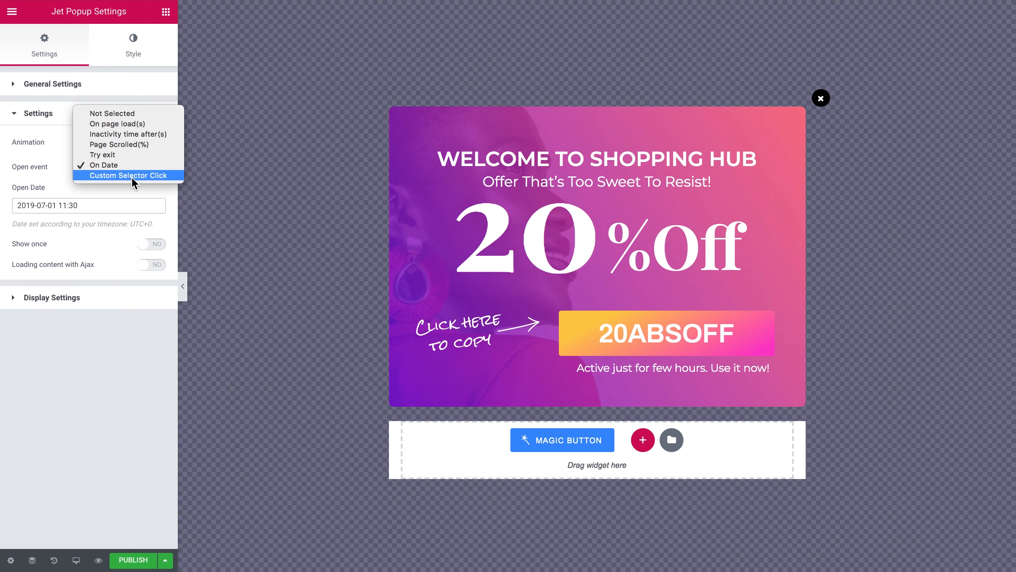
click(131, 176)
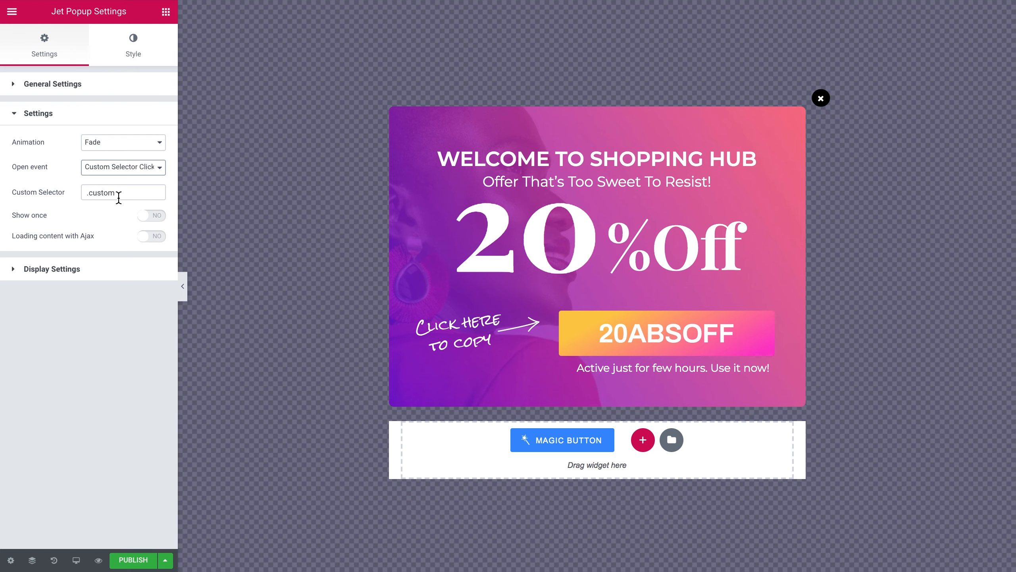
Inspect the .custom selector text used by the Custom Selector Click trigger.
drag(119, 193, 70, 194)
click(87, 193)
drag(88, 193, 127, 192)
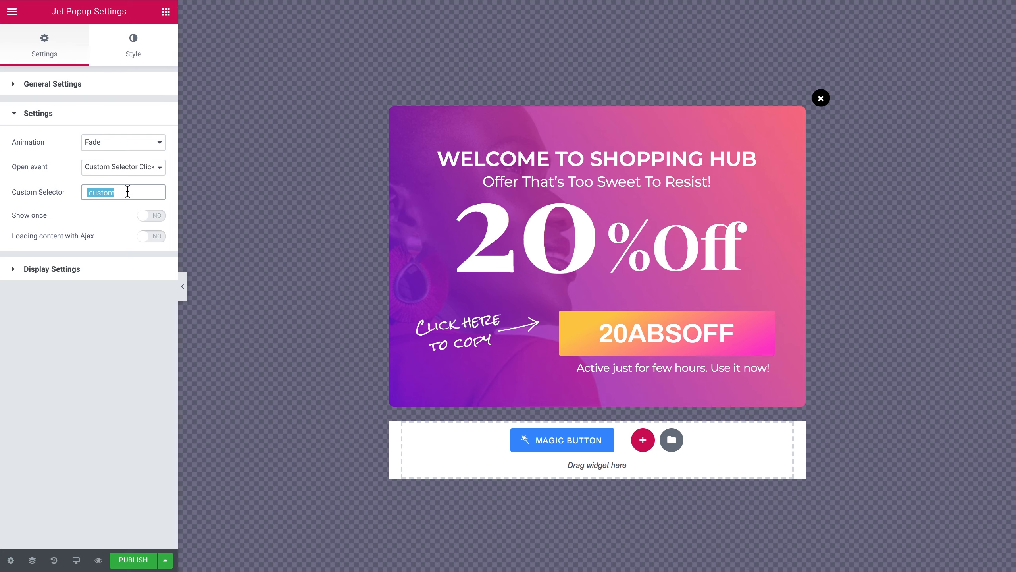
click(127, 193)
drag(84, 193, 134, 196)
click(134, 197)
Set the popup's Open event back to Try exit.
click(123, 166)
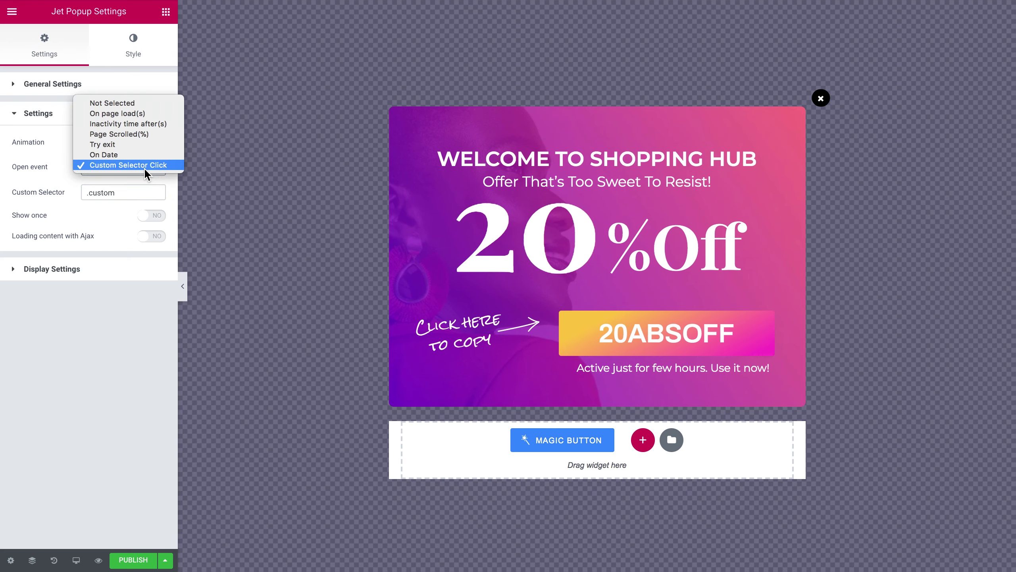
click(133, 146)
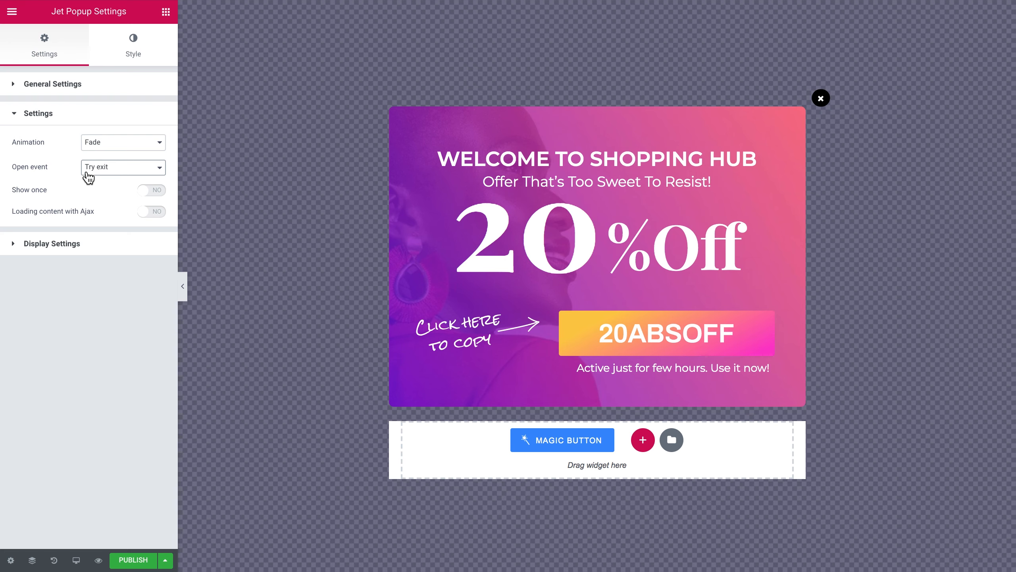
Expand Display Settings, check Available For Roles, and bring up the page conditions window.
click(52, 243)
click(97, 206)
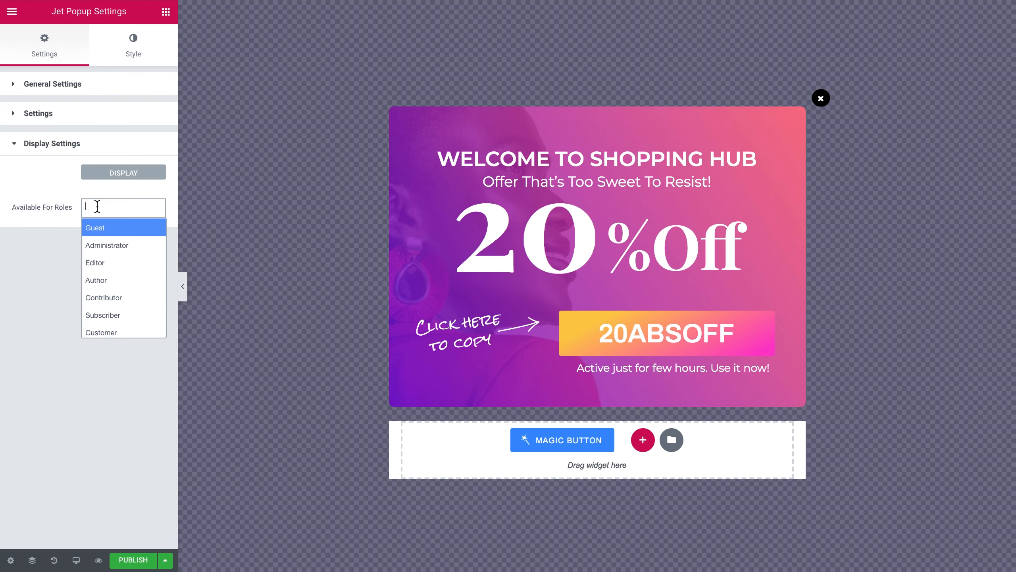
scroll(119, 241, down, 1)
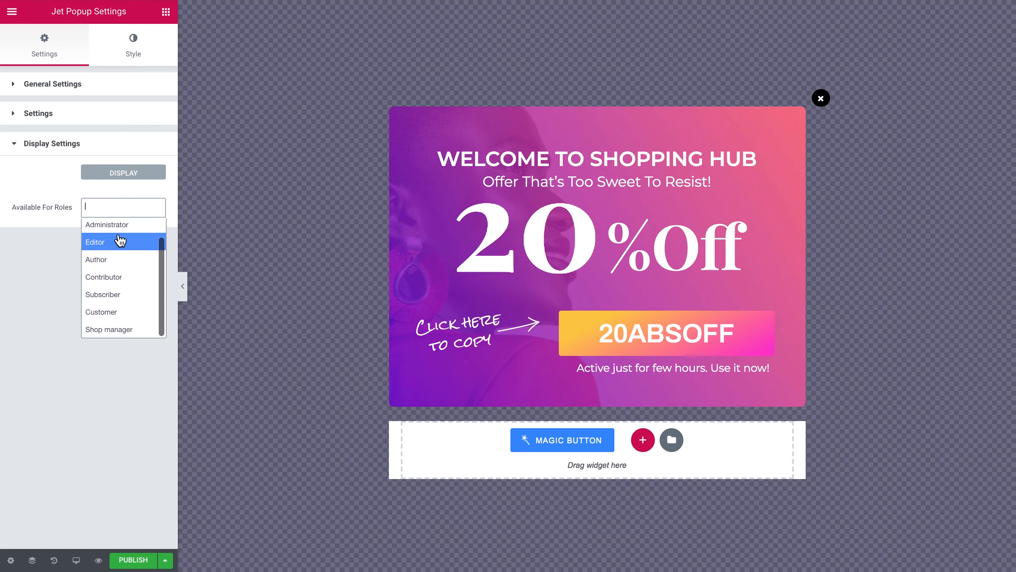
click(125, 176)
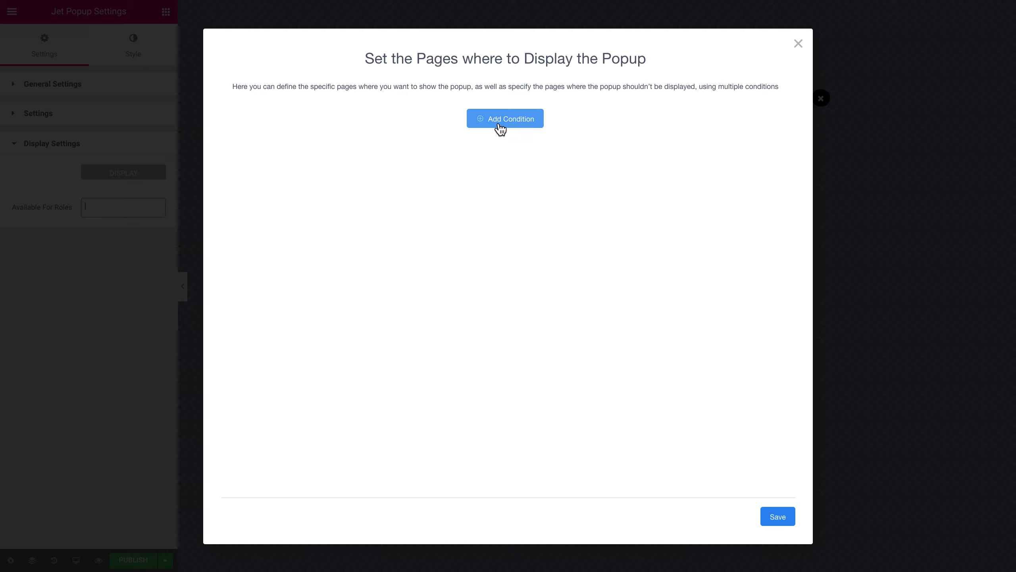
Add a first display condition left as Include > Entire Site.
click(514, 128)
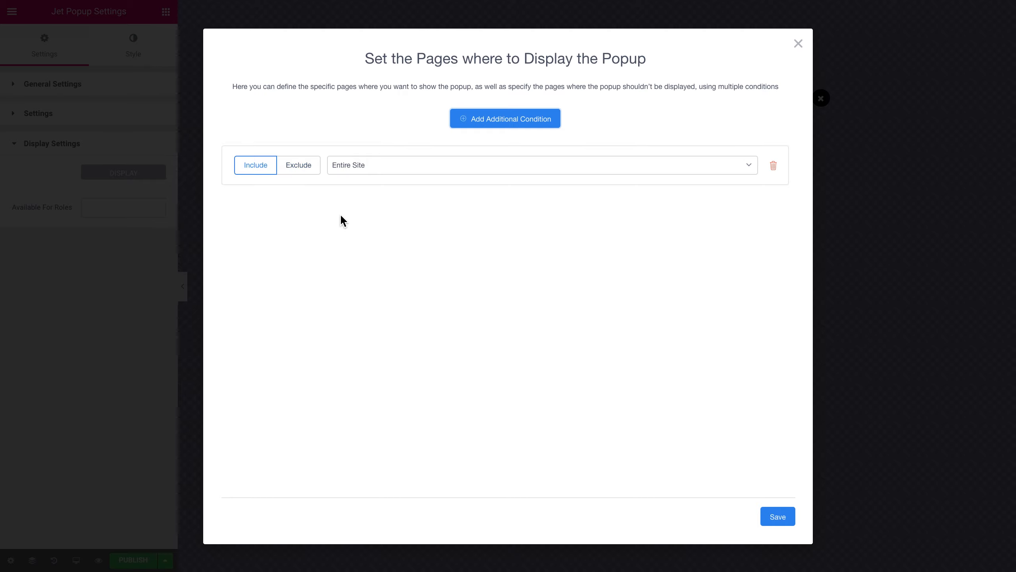
click(395, 171)
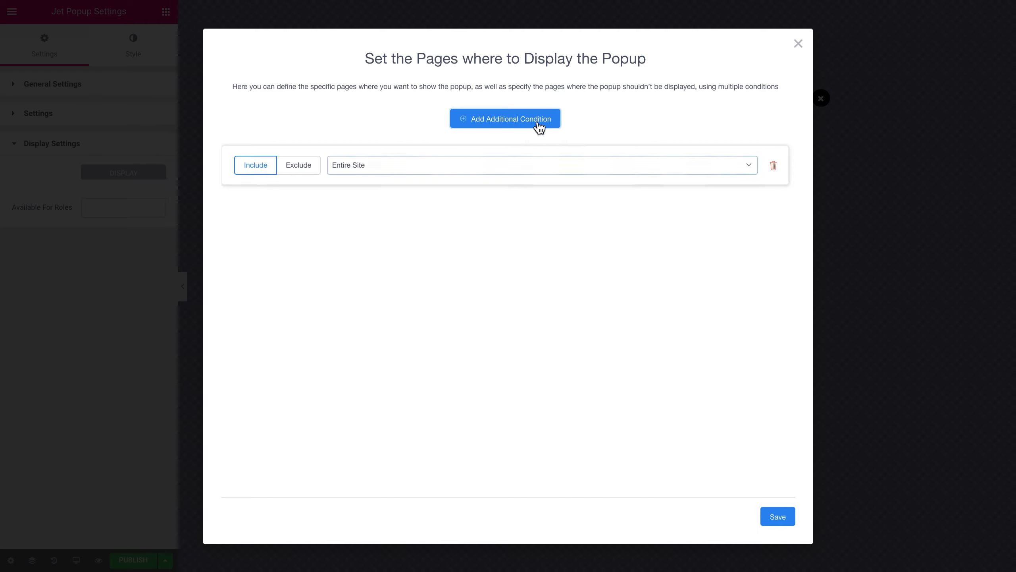
Add a condition and set the first row to Exclude > Singular > 404 Page.
click(505, 119)
click(299, 164)
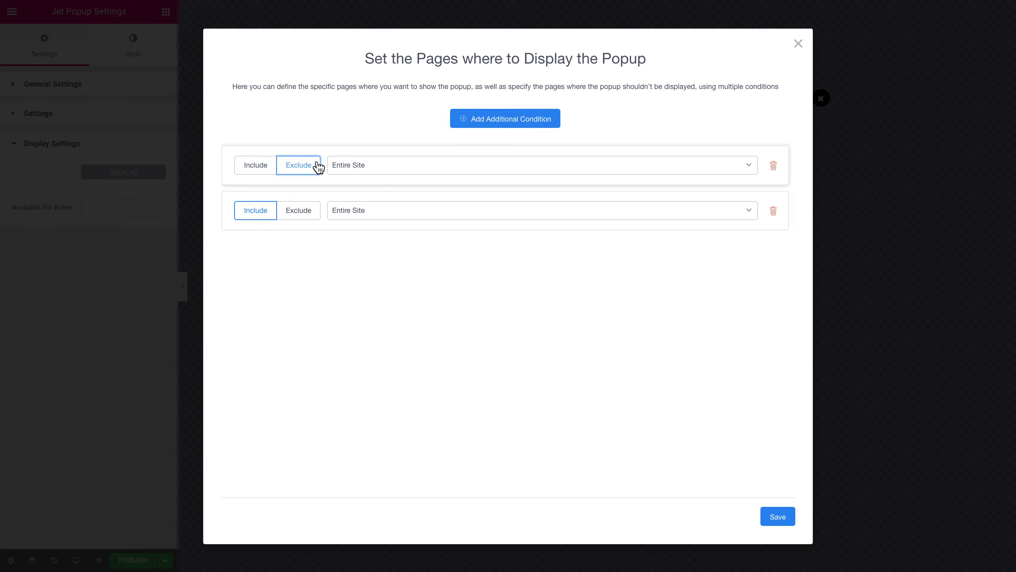
click(393, 164)
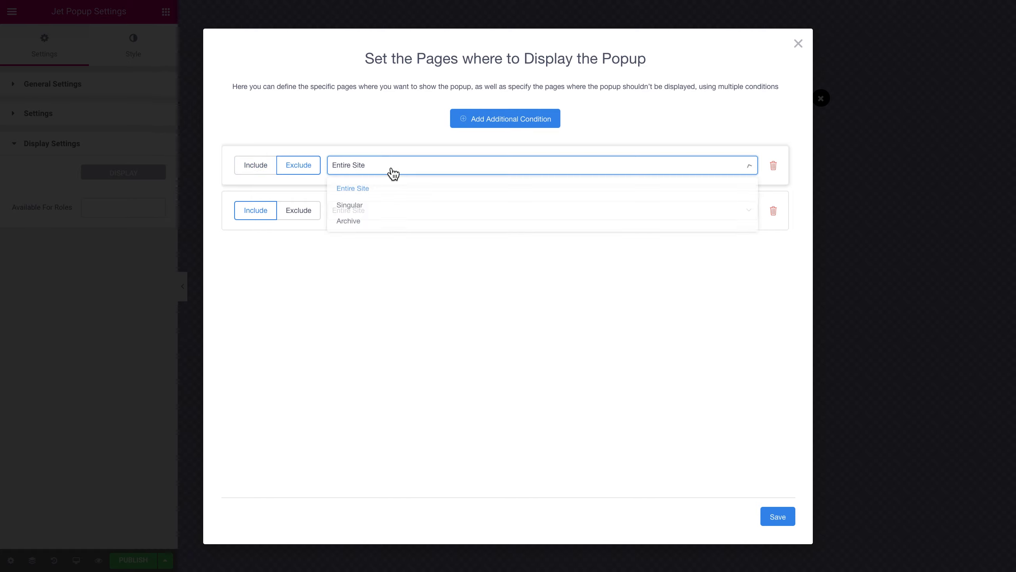
click(354, 207)
click(596, 166)
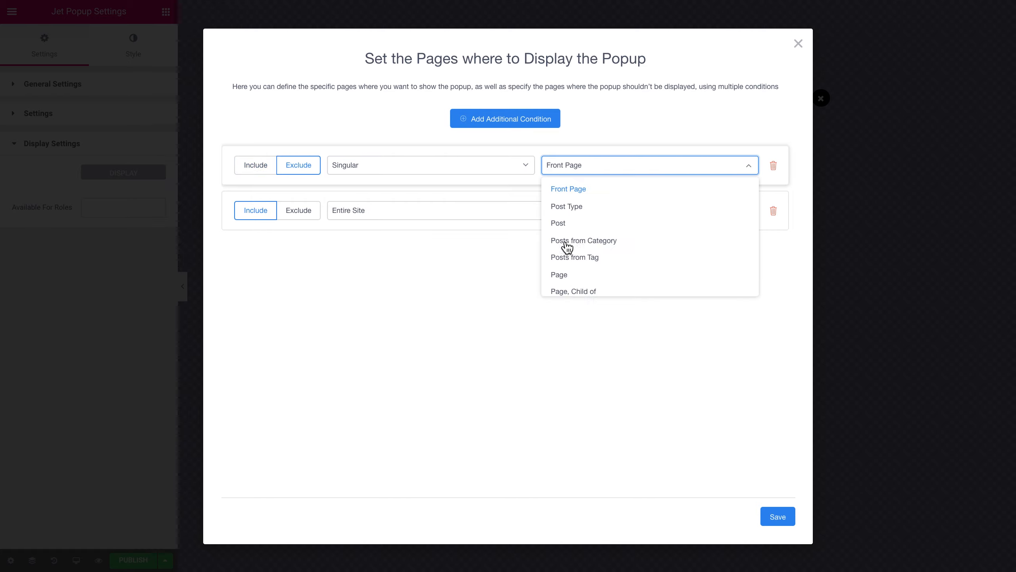
scroll(567, 255, down, 2)
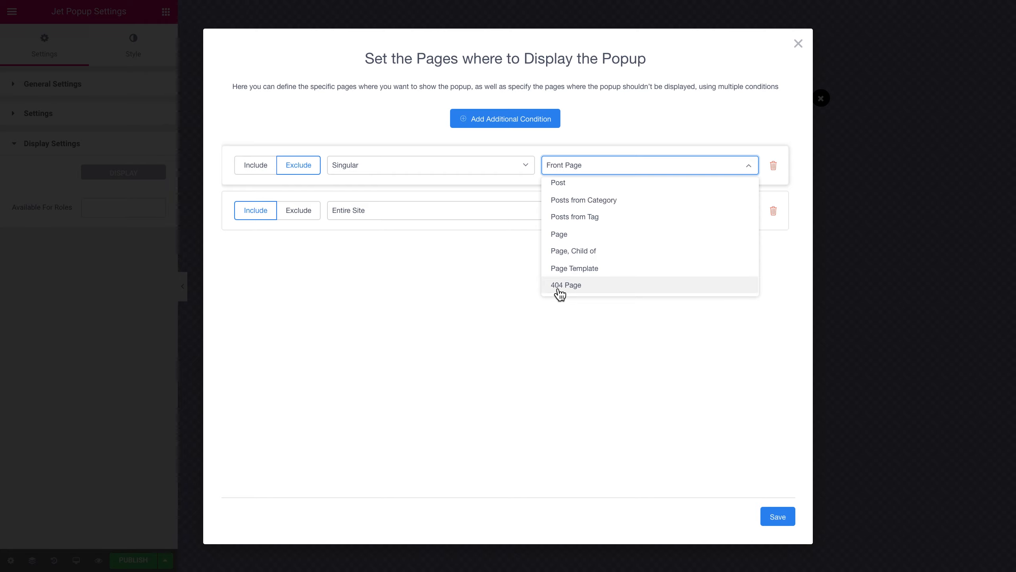
click(572, 286)
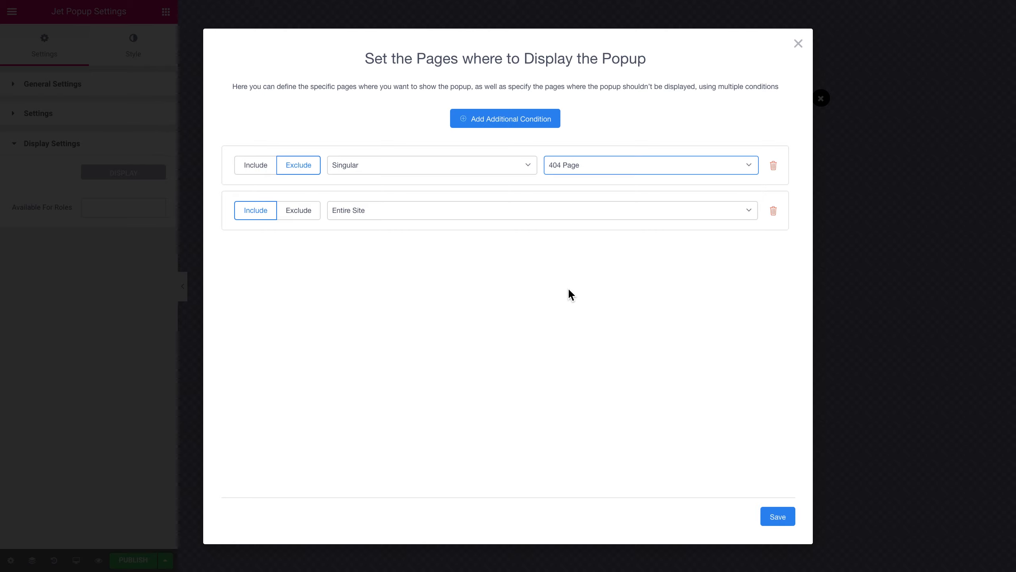
Add another exclusion set to Singular > Post Type > Posts.
click(506, 118)
click(299, 164)
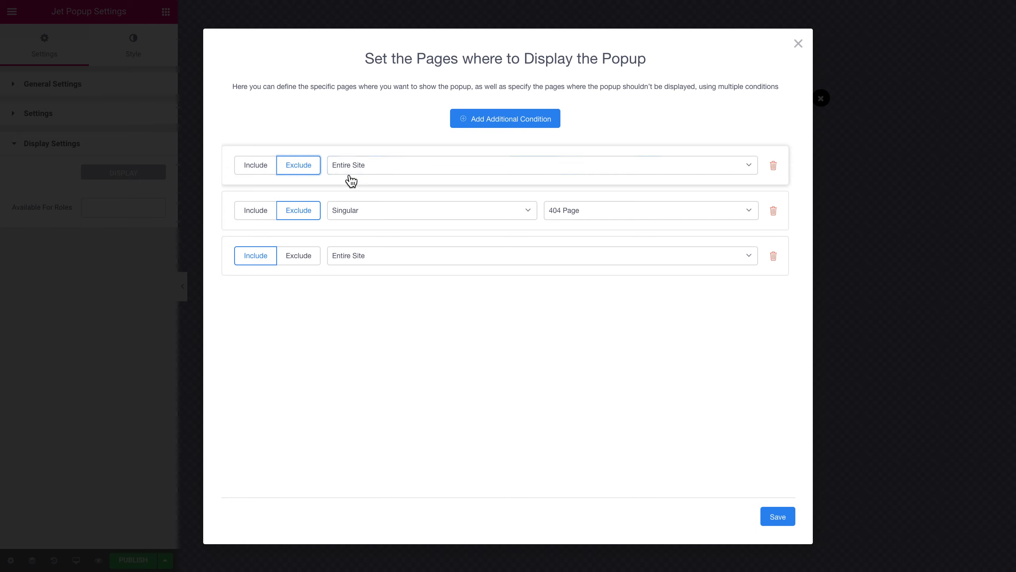
click(359, 167)
click(366, 209)
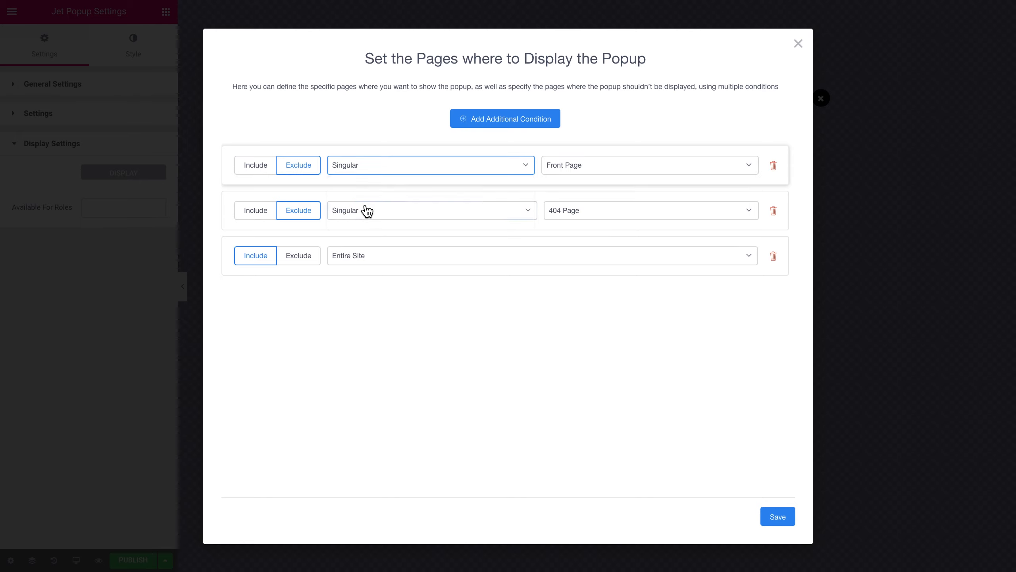
click(584, 167)
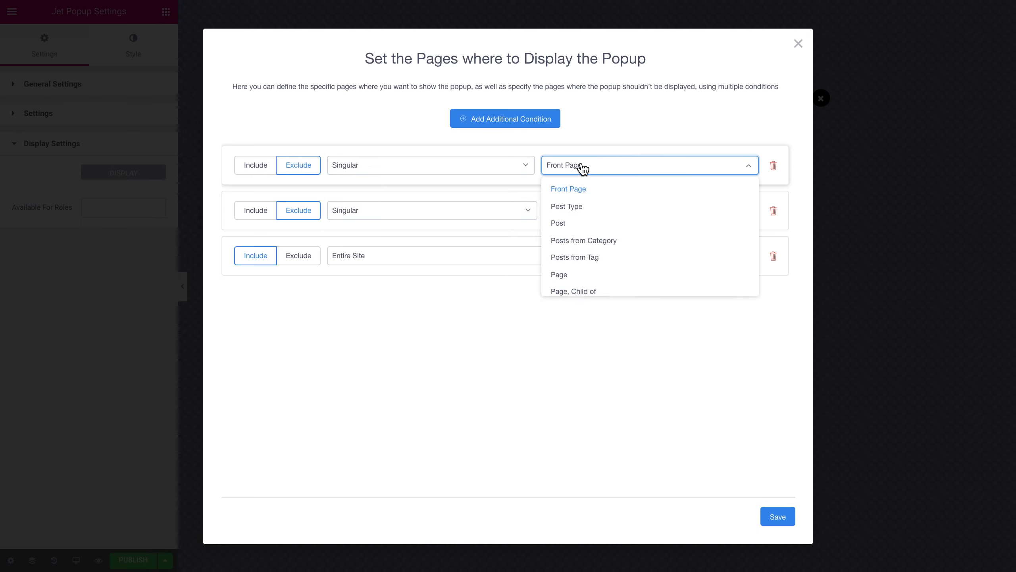
click(567, 207)
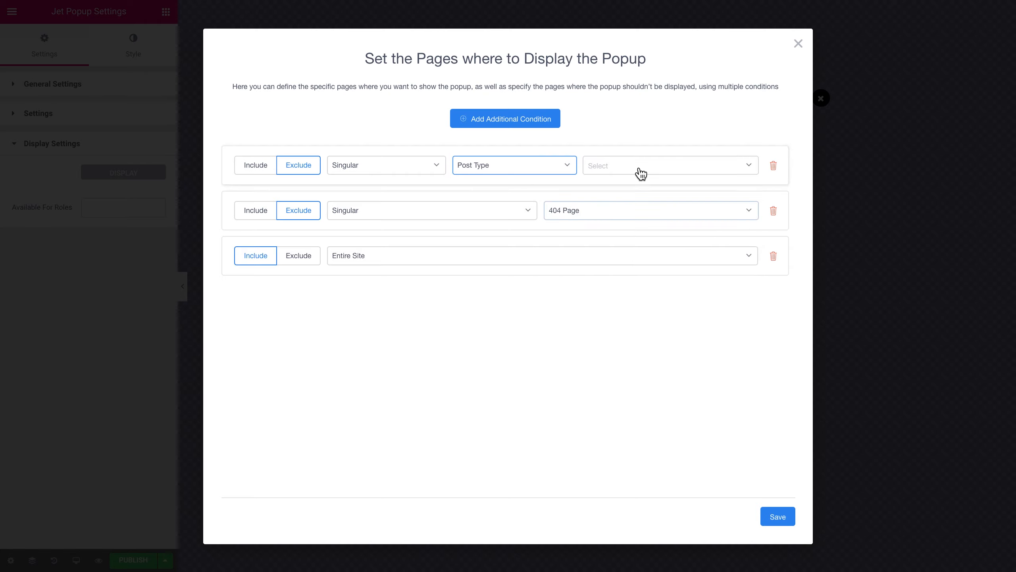
click(645, 166)
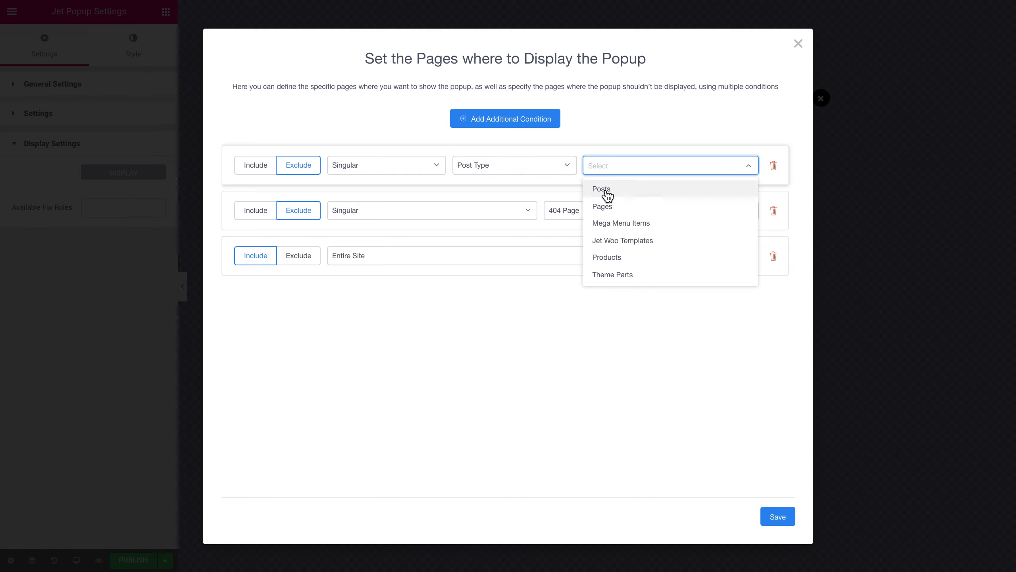
click(606, 193)
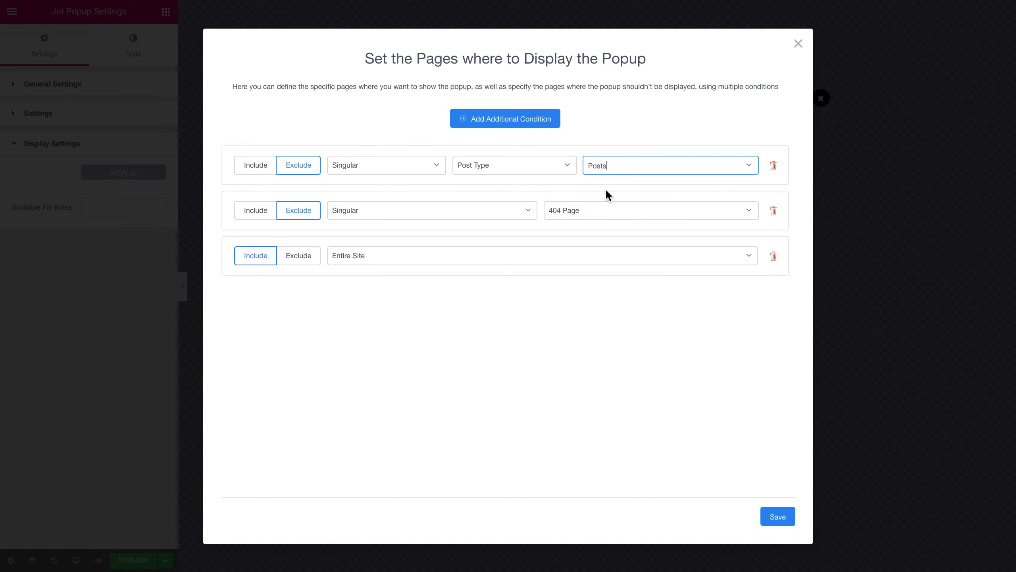
Remove the extra Entire Site rows and save the display conditions.
click(536, 126)
click(537, 125)
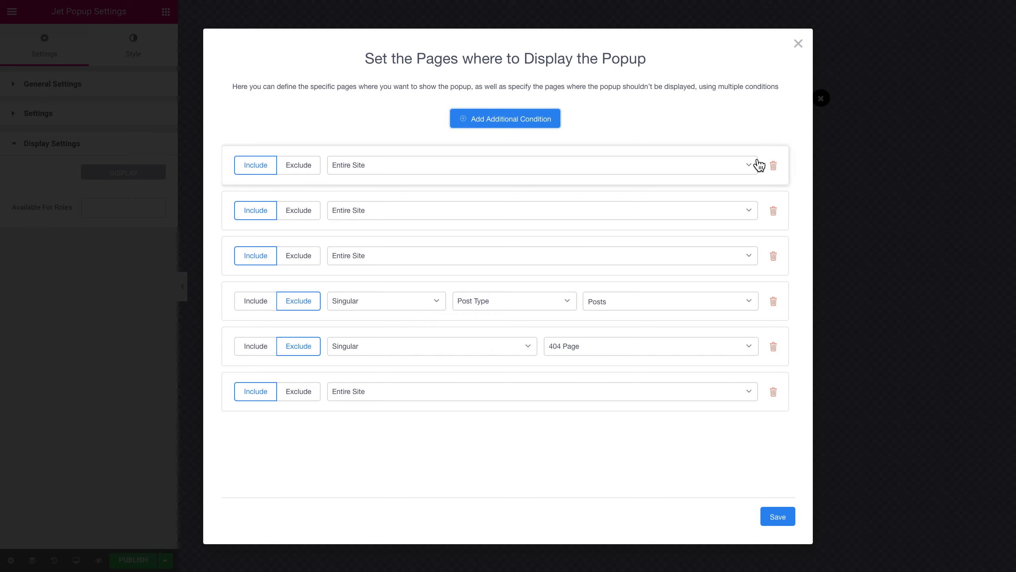
click(774, 168)
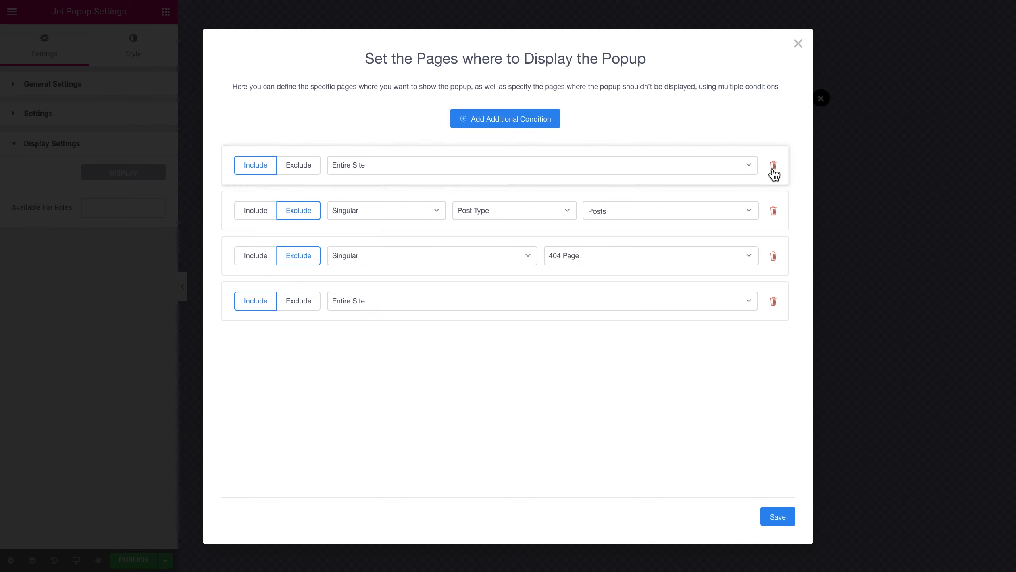
click(775, 167)
click(779, 516)
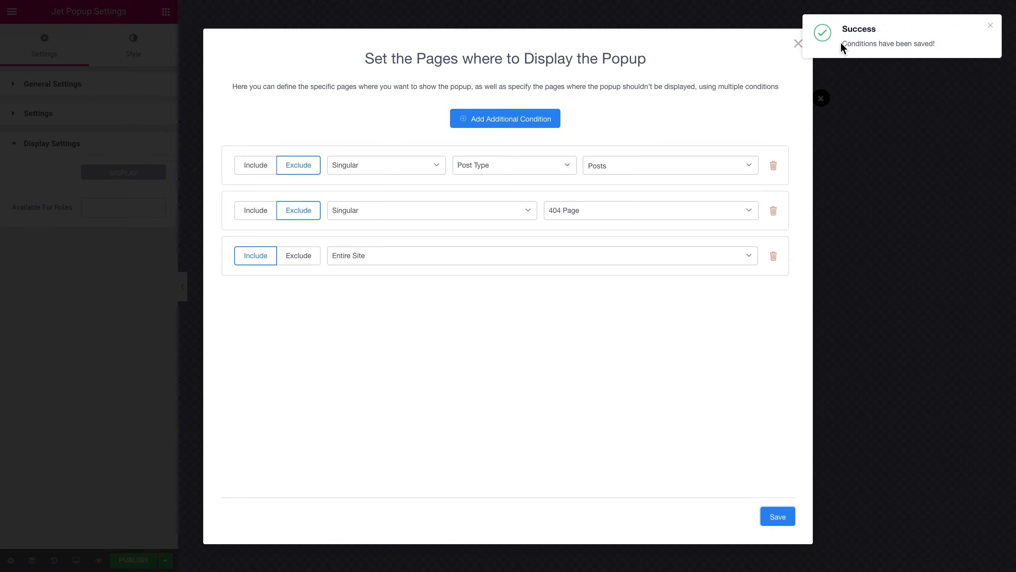
click(991, 26)
Close the conditions dialog and switch to the popup's Style settings.
click(798, 44)
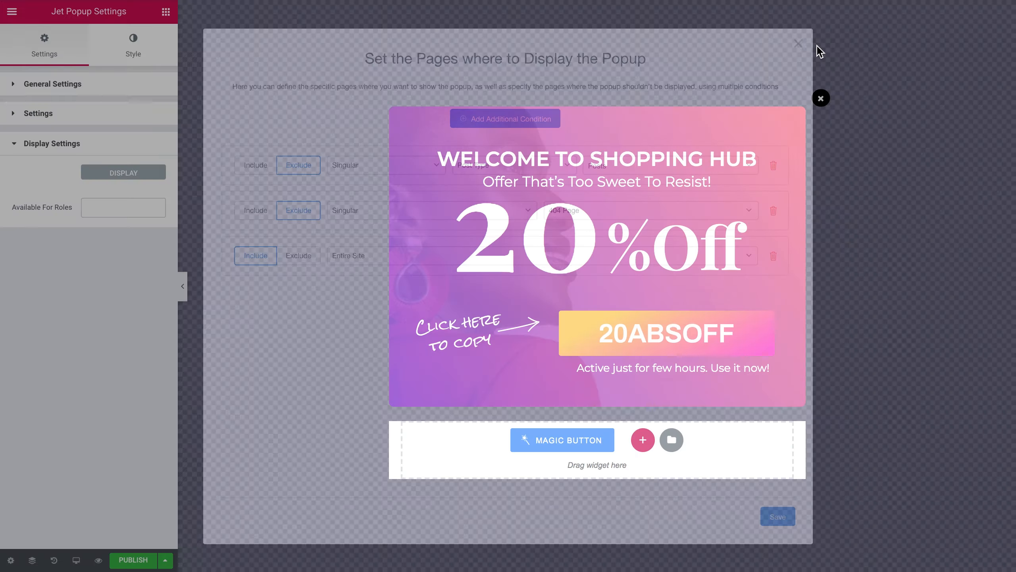
click(130, 46)
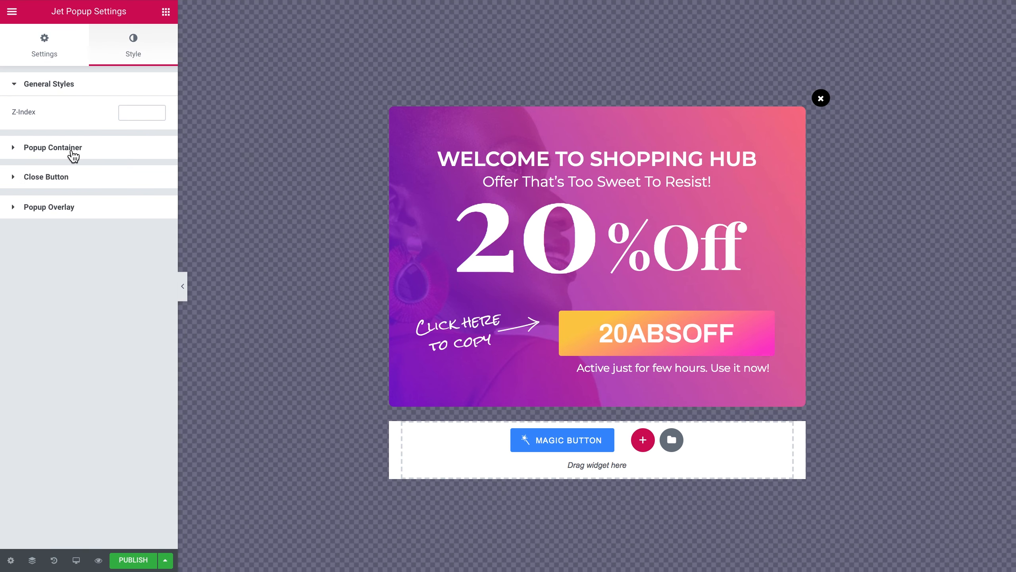
click(53, 147)
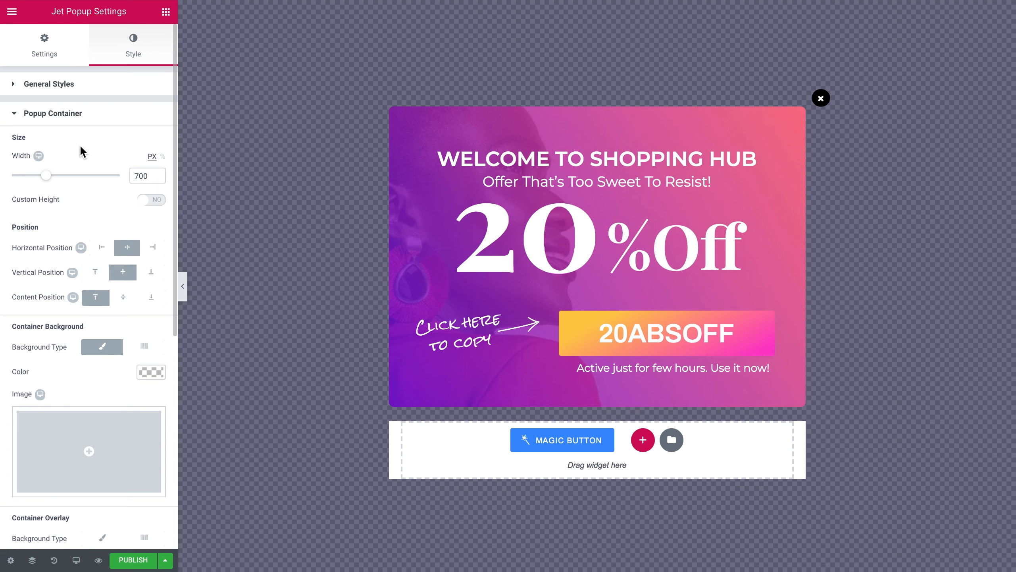
click(19, 117)
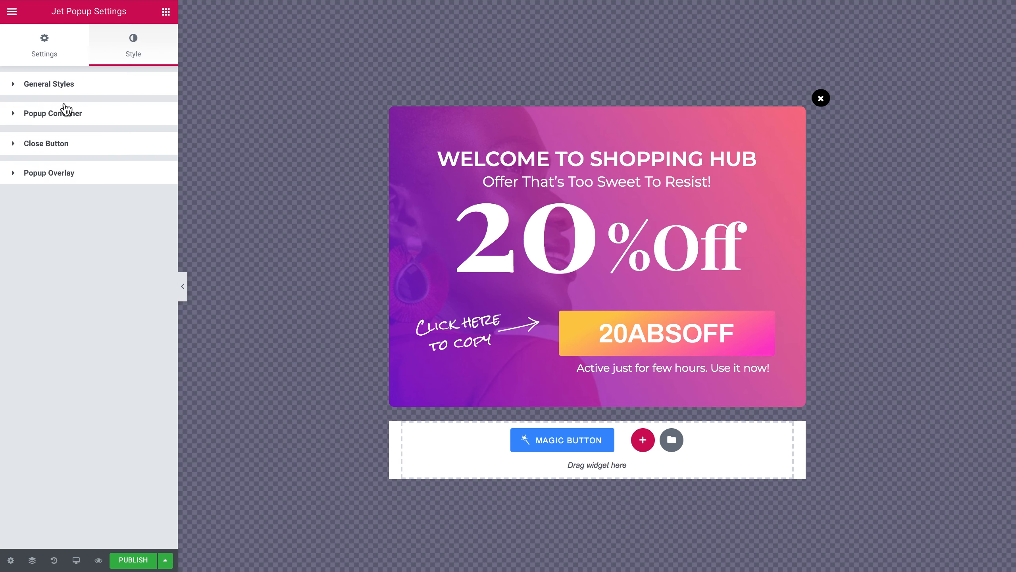
Check the General Styles Z-Index value and expand the Popup Container styles.
click(15, 86)
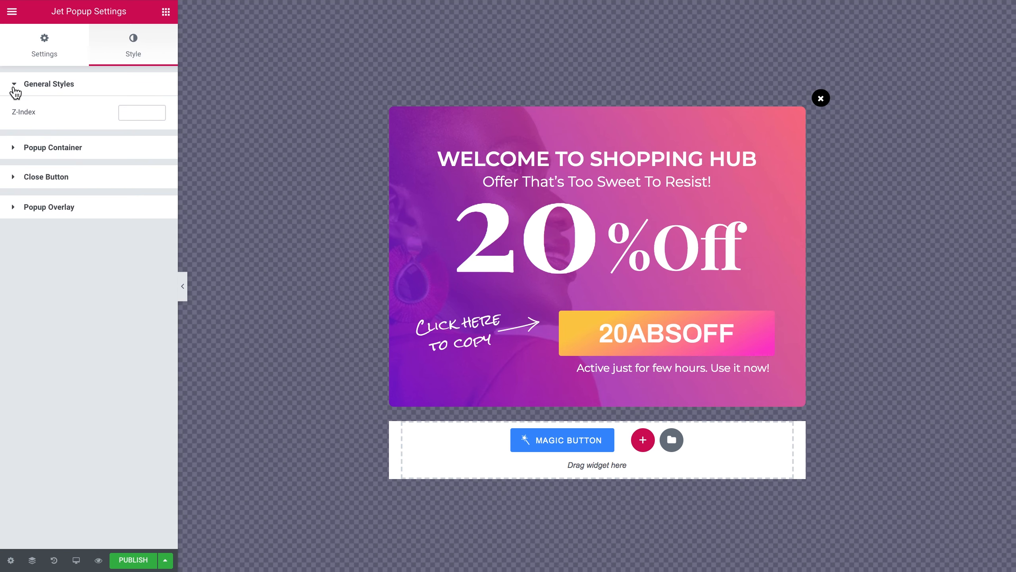
click(127, 115)
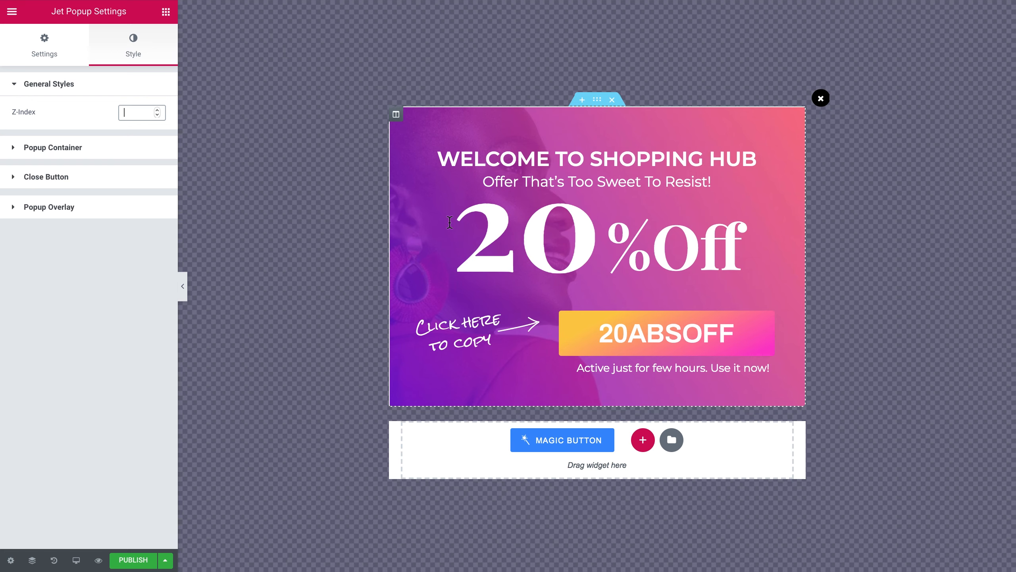
click(44, 147)
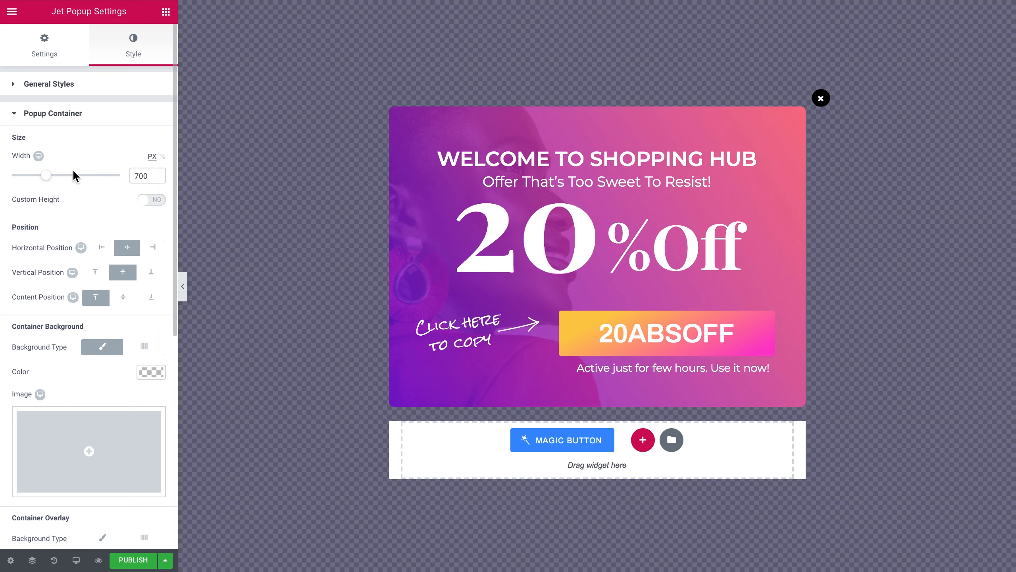
Try a 900 px popup width, then revert it to 700 px.
double_click(142, 175)
text(900)
key(ctrl+z)
scroll(131, 207, down, 2)
Try right, top and left placements, ending with the popup centred horizontally and vertically.
click(126, 162)
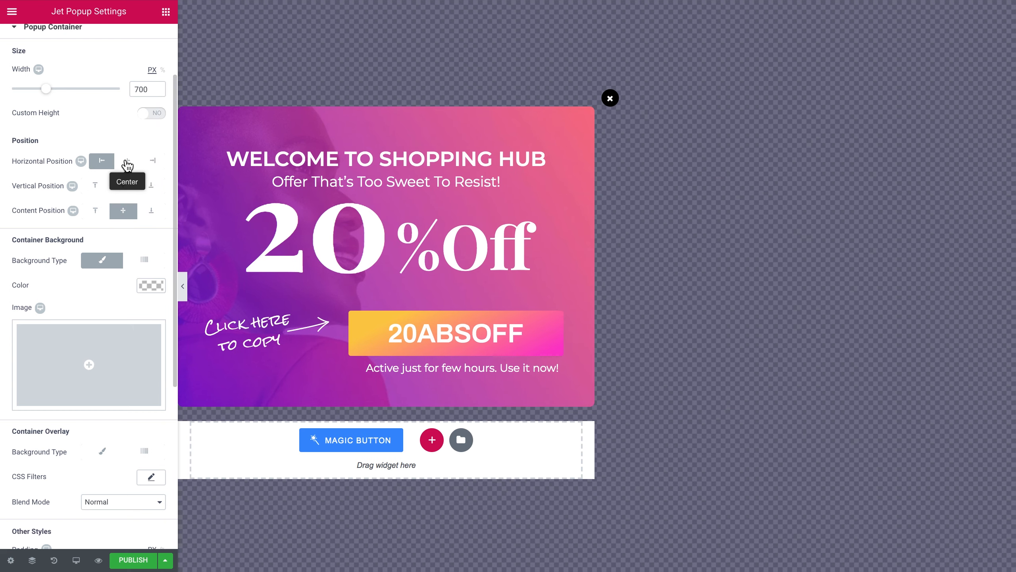
click(152, 161)
click(152, 185)
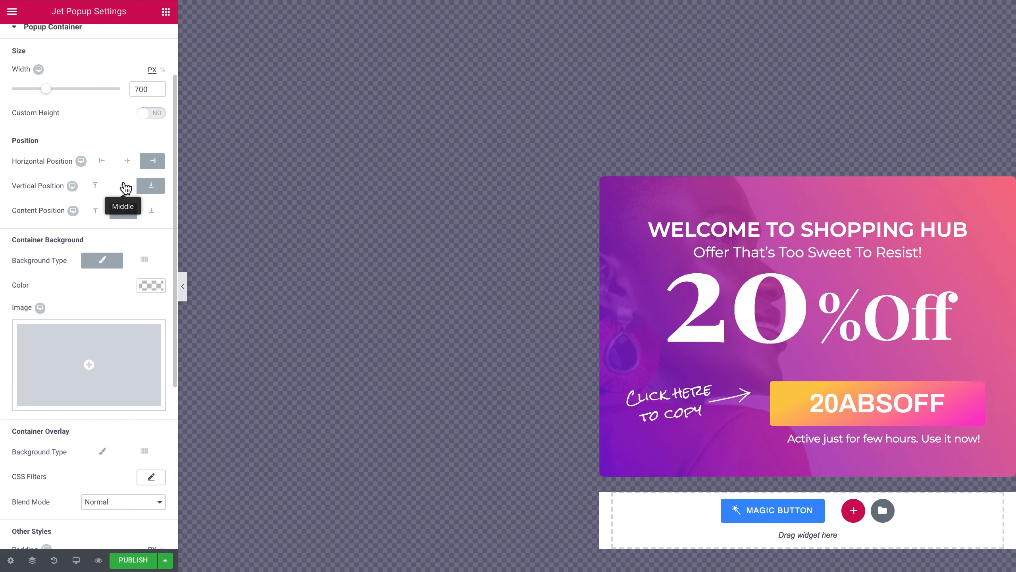
click(95, 185)
click(101, 160)
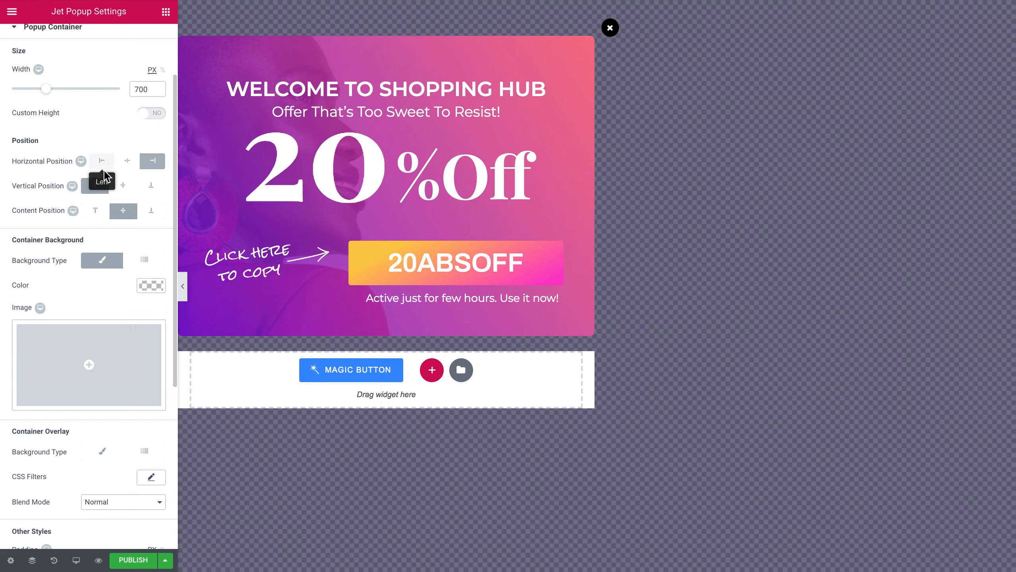
click(122, 185)
click(128, 161)
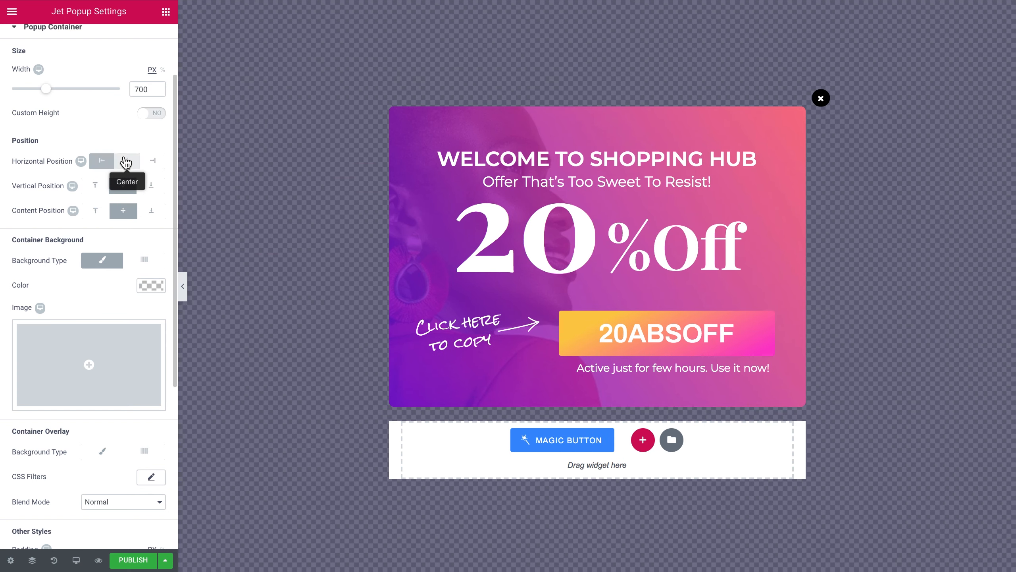
scroll(57, 281, down, 2)
scroll(58, 289, down, 1)
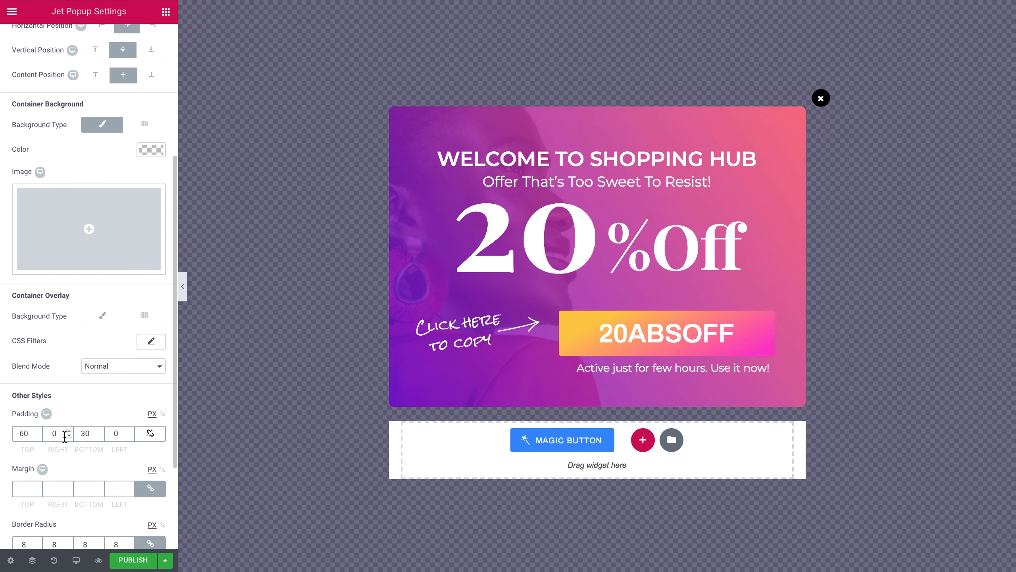
scroll(64, 445, down, 3)
click(46, 507)
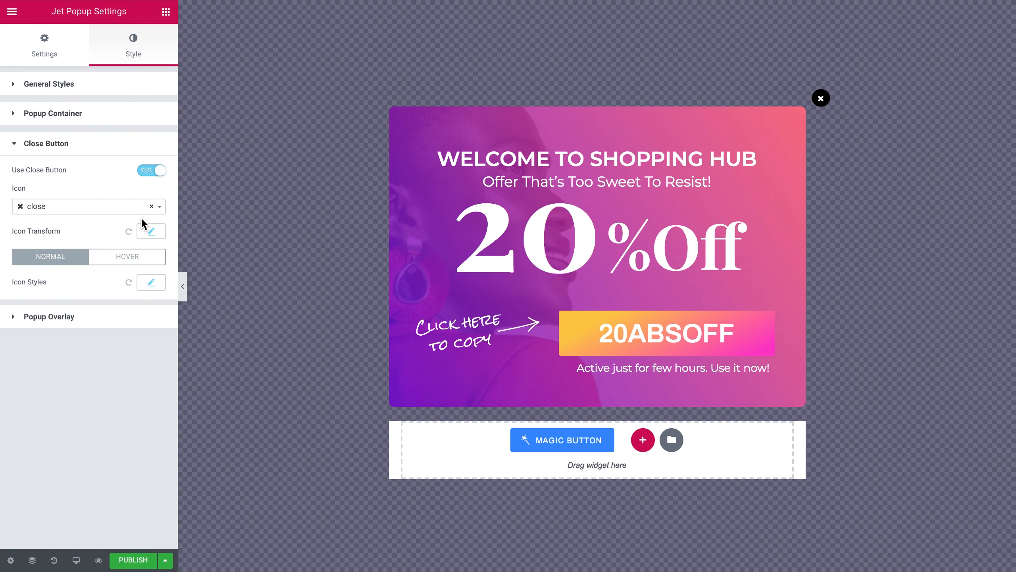
Toggle Use Overlay off and back on under Popup Overlay, then publish the popup.
click(153, 283)
click(156, 283)
click(76, 318)
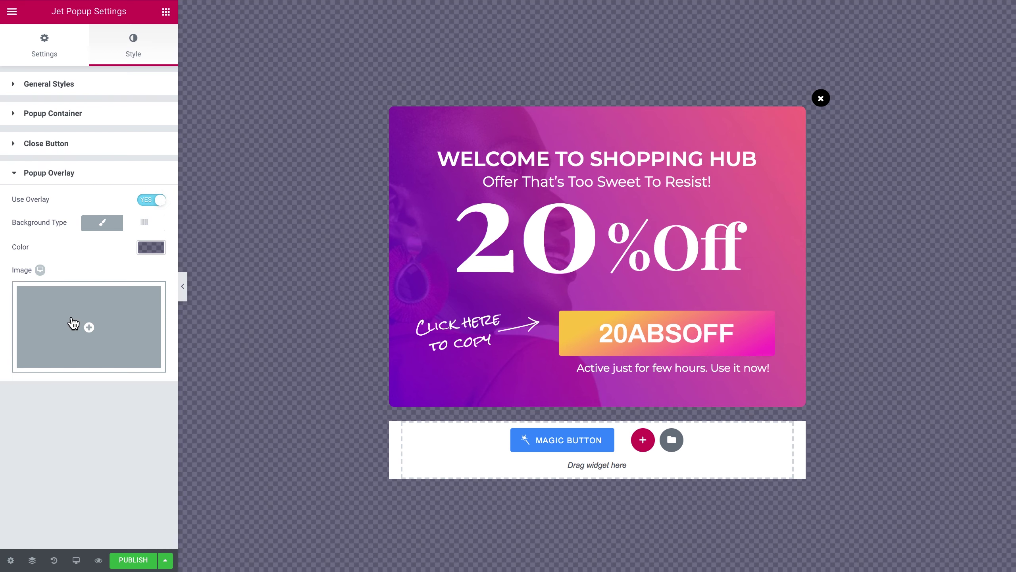
click(156, 200)
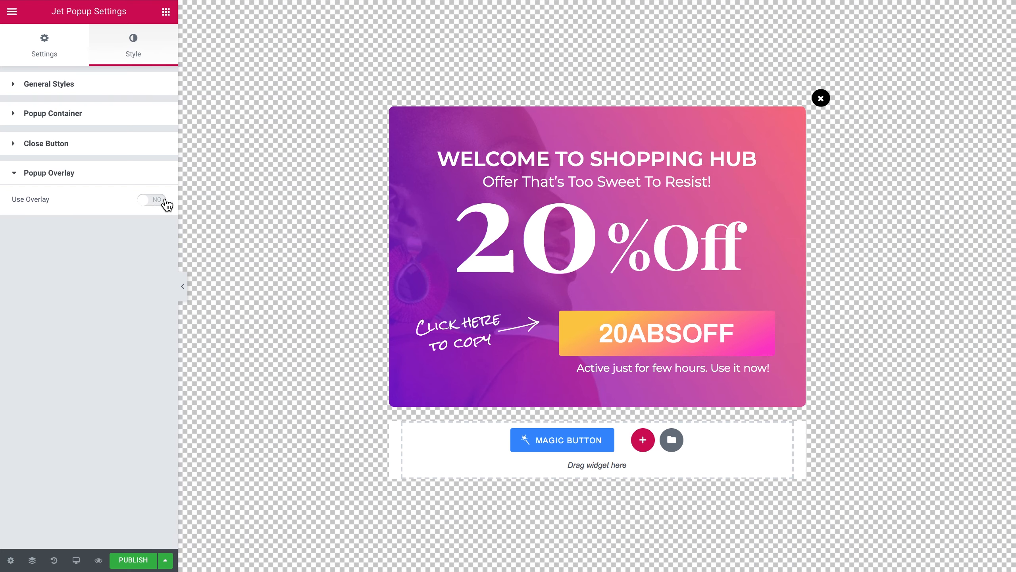
click(153, 202)
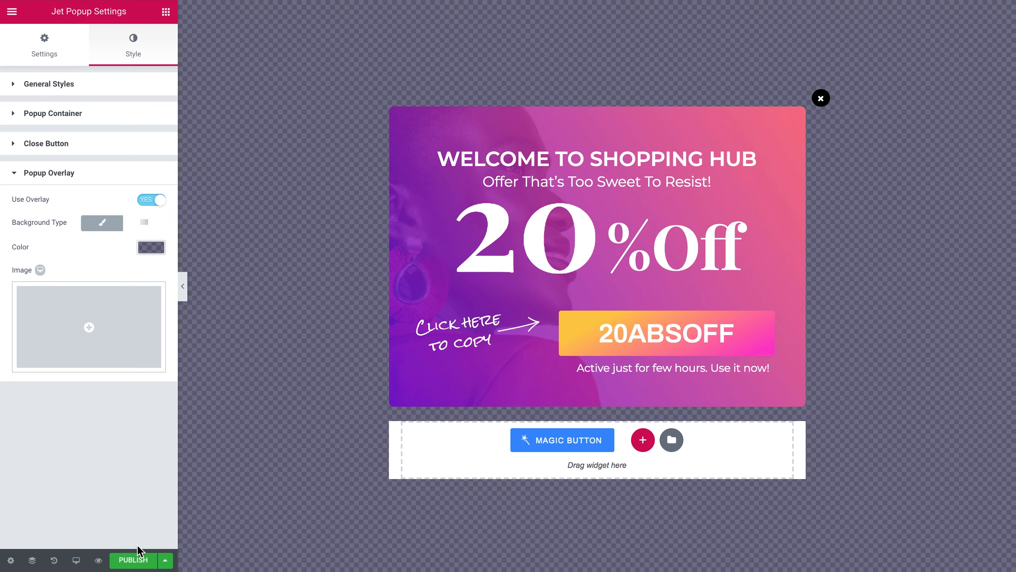
click(133, 560)
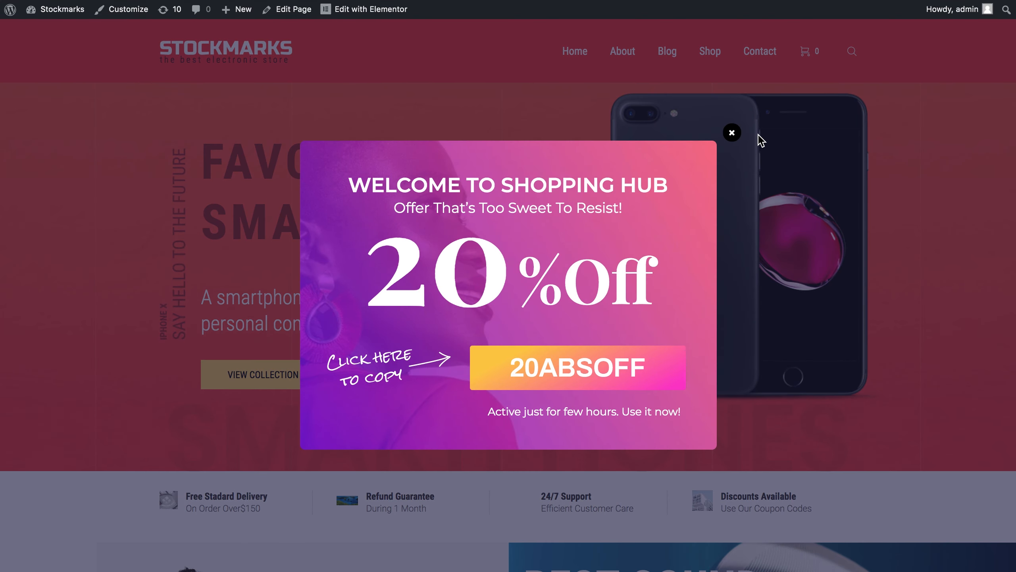
Dismiss the 20% Off popup on the Stockmarks homepage twice with its × button.
click(732, 133)
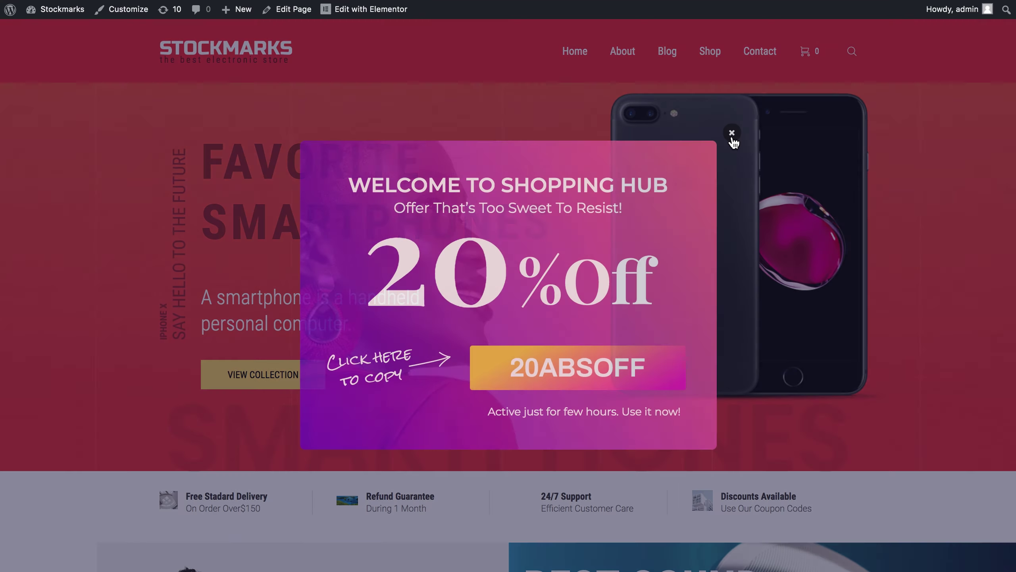
click(732, 133)
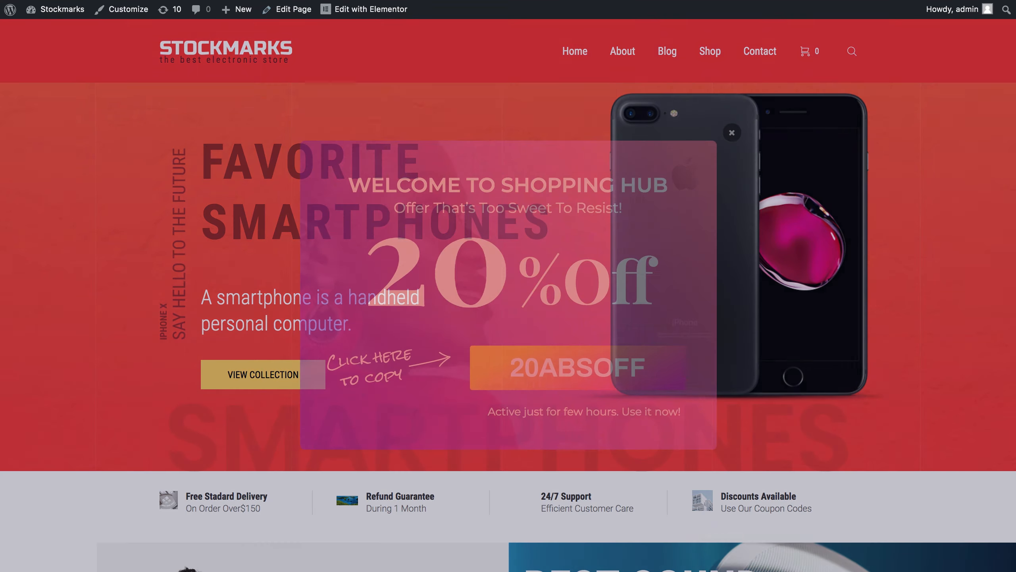